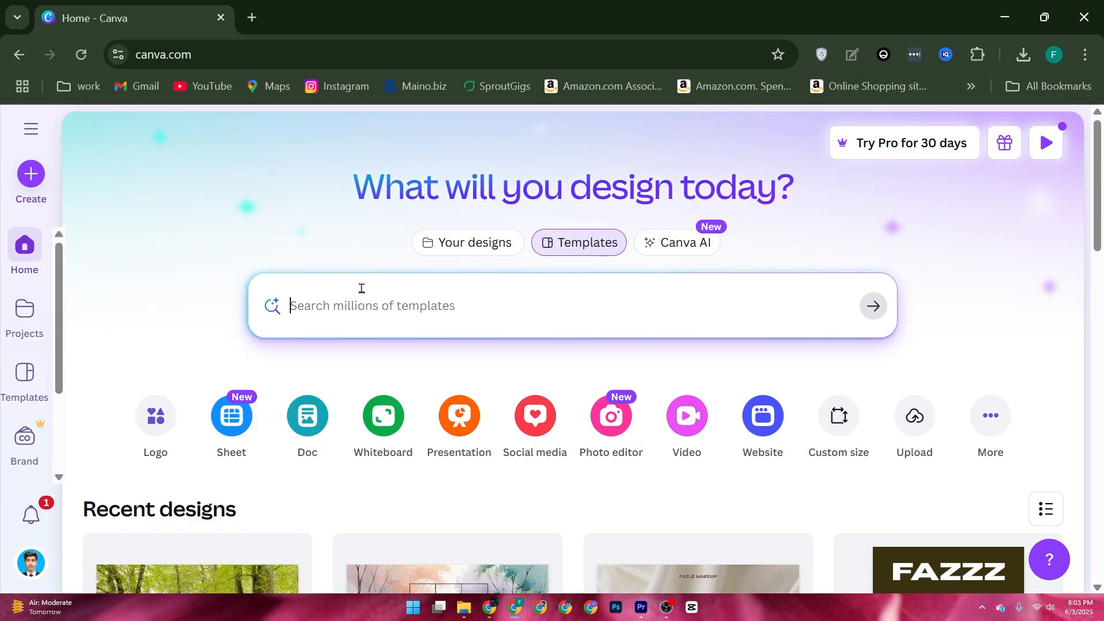
Search the templates for "gif" and open the pink Easter Egg Hunt discount template for customization.
{"action": "type", "text": "gif"}
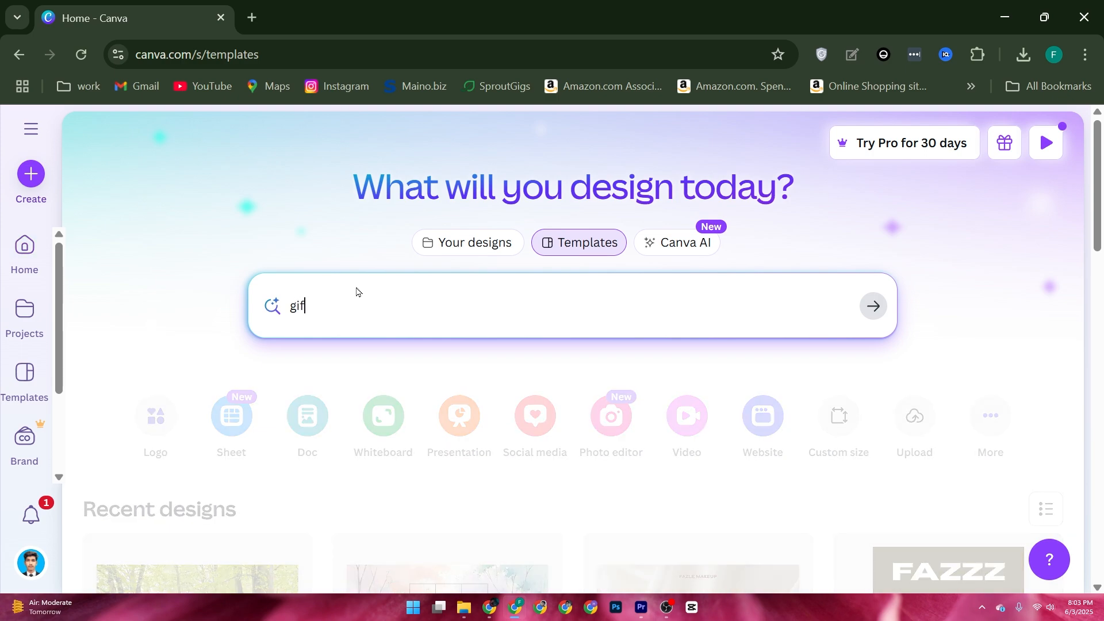
{"action": "key", "text": "Return"}
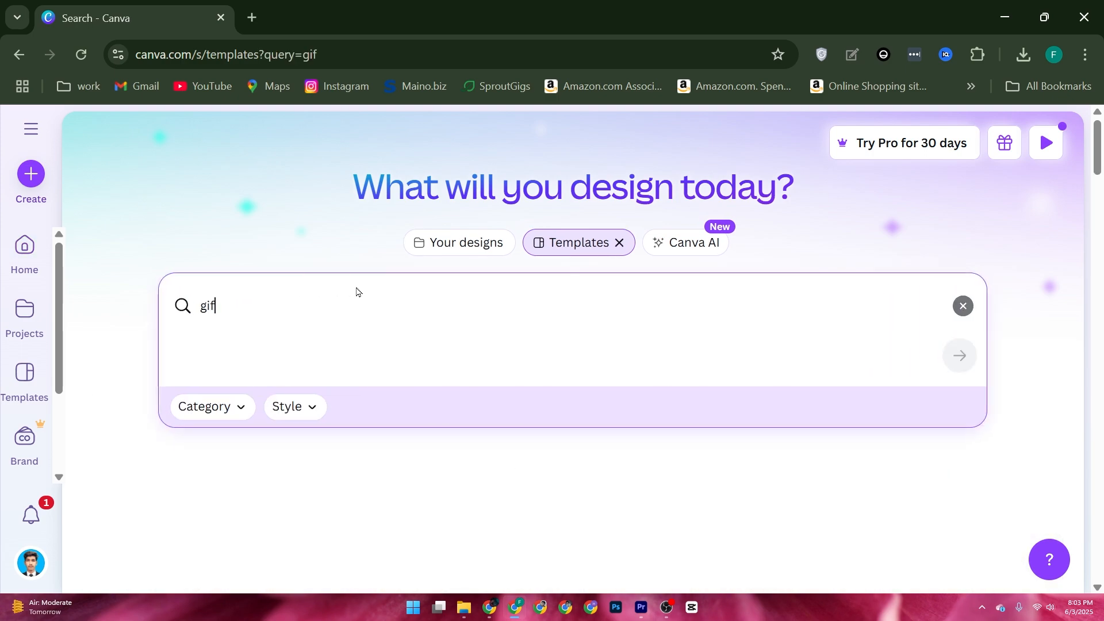
{"action": "scroll", "coordinate": [359, 289], "scroll_direction": "down", "scroll_amount": 4}
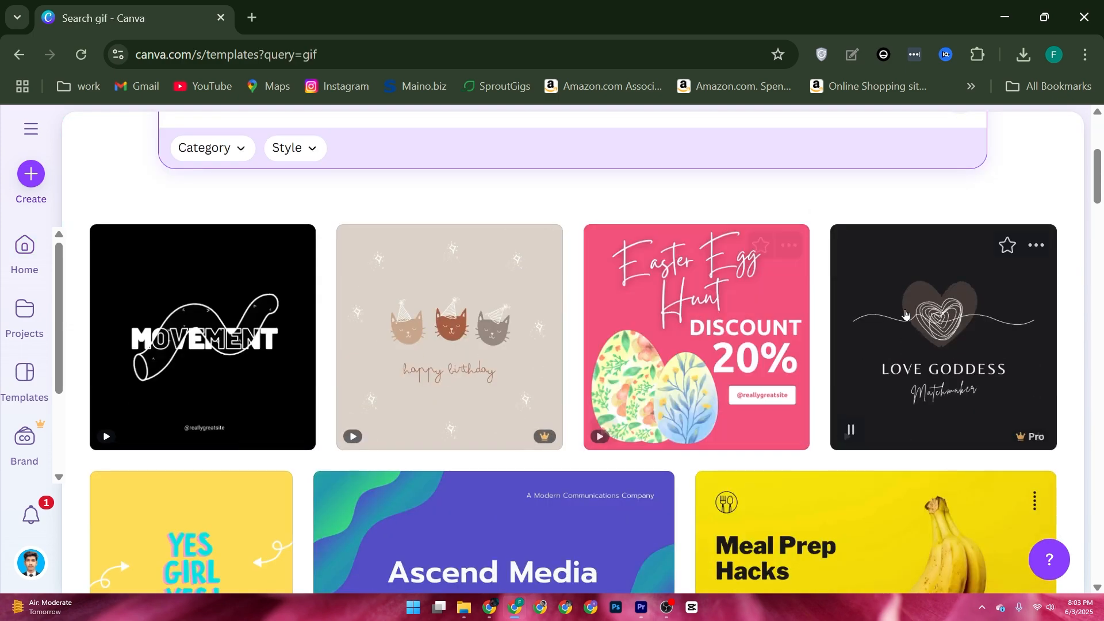
{"action": "mouse_move", "coordinate": [744, 303]}
{"action": "left_click", "coordinate": [730, 391]}
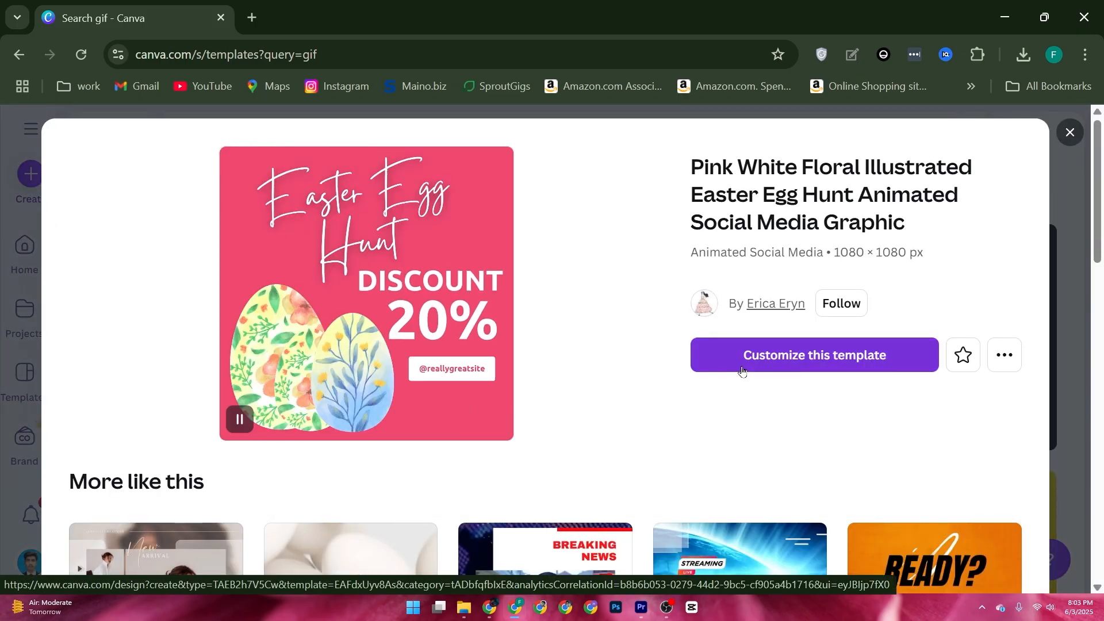
{"action": "left_click", "coordinate": [774, 362]}
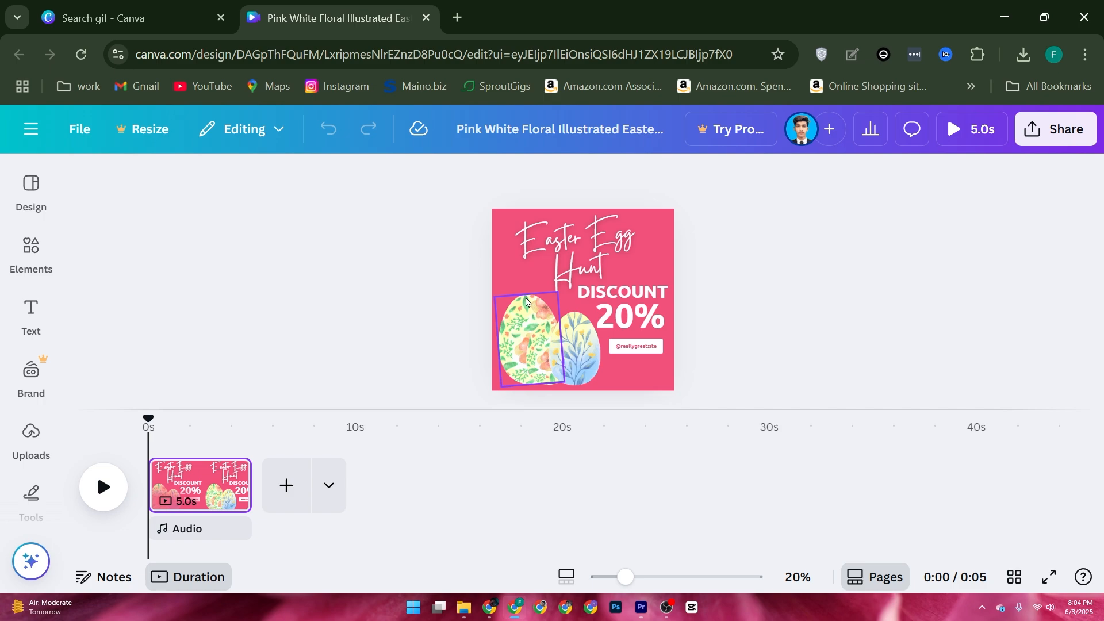
Preview the template's animation and apply the Tumble animation on enter to the blue egg.
{"action": "left_click", "coordinate": [104, 486]}
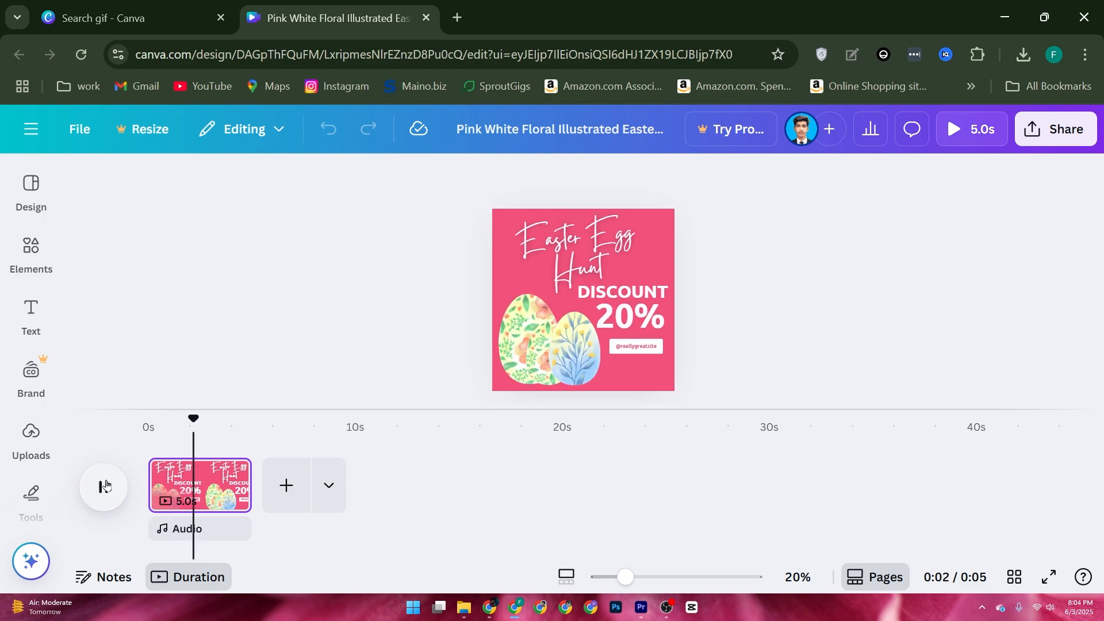
{"action": "left_click", "coordinate": [104, 486]}
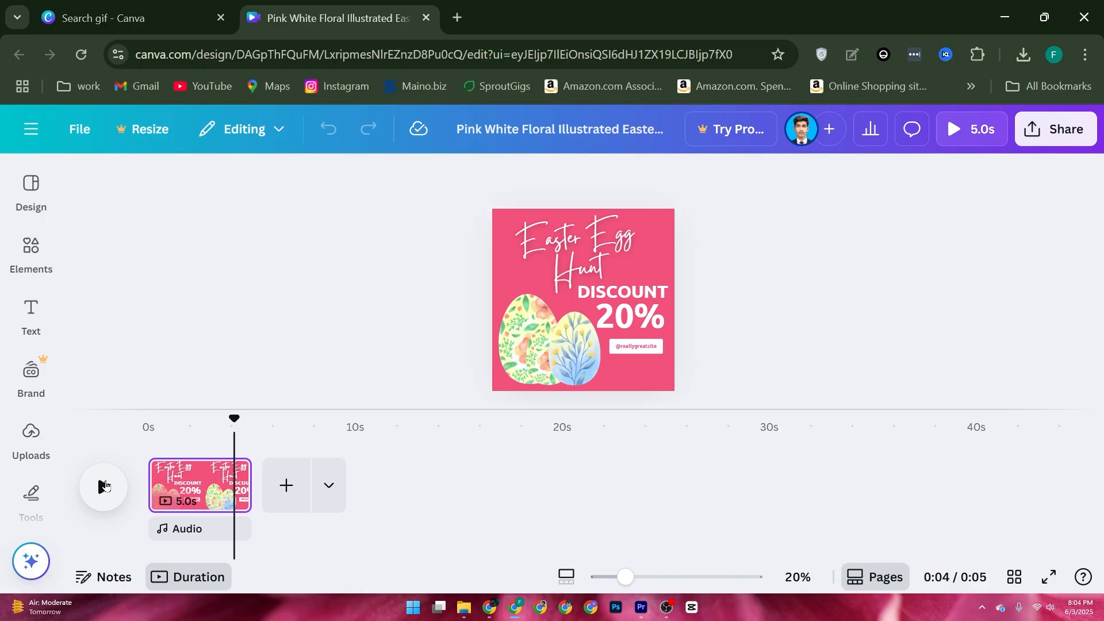
{"action": "left_click", "coordinate": [576, 330]}
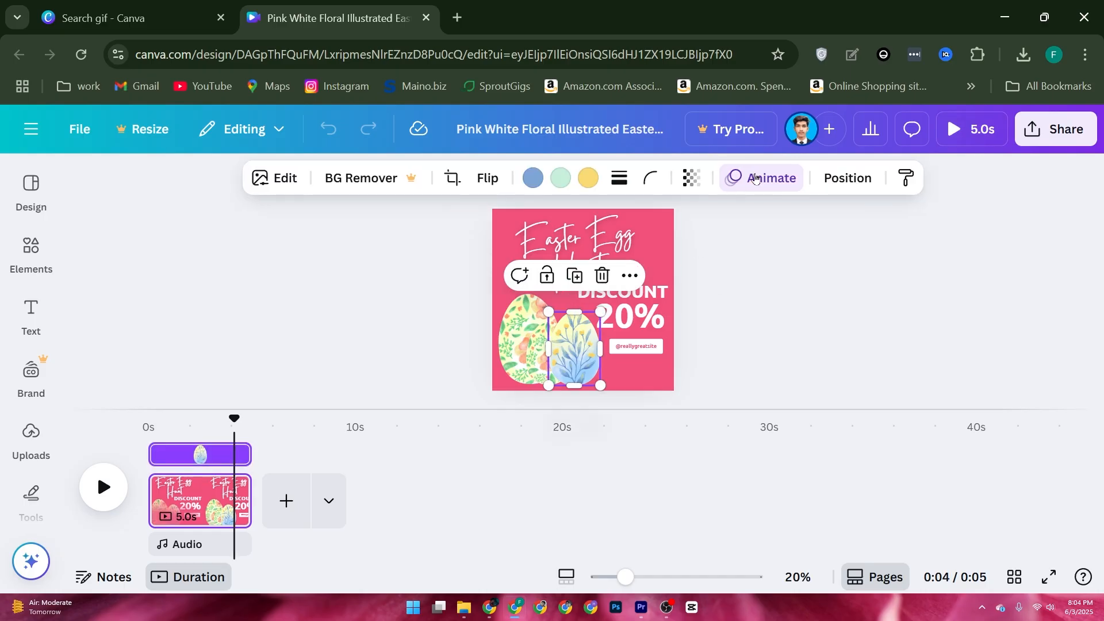
{"action": "left_click", "coordinate": [755, 178]}
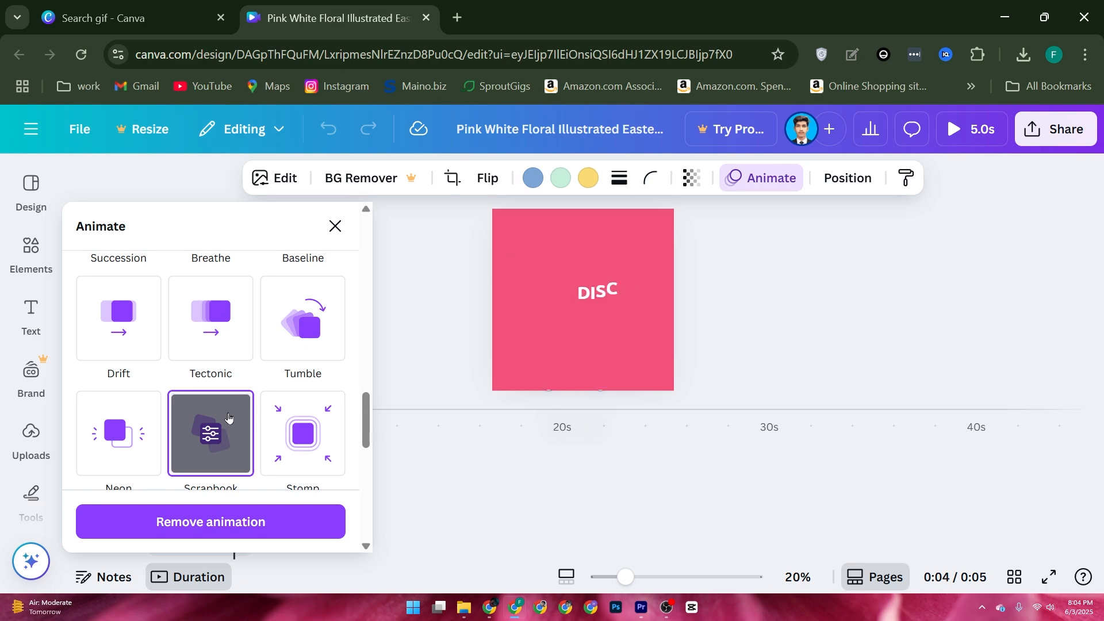
{"action": "left_click", "coordinate": [325, 337]}
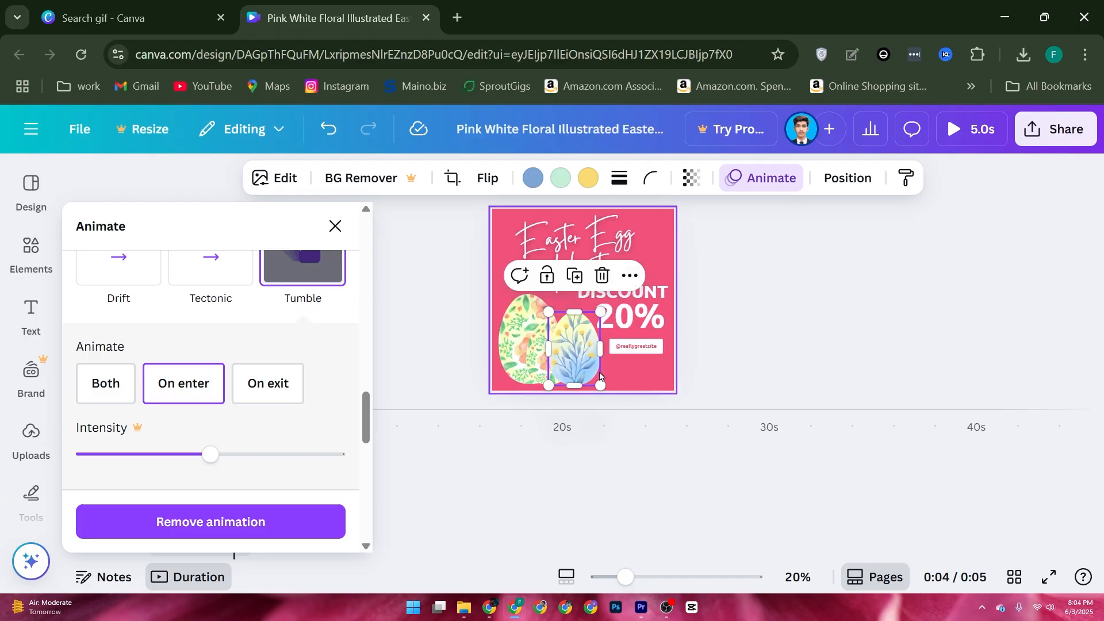
Apply the Tumble animation on enter to the small floral egg in the middle.
{"action": "left_click", "coordinate": [533, 353]}
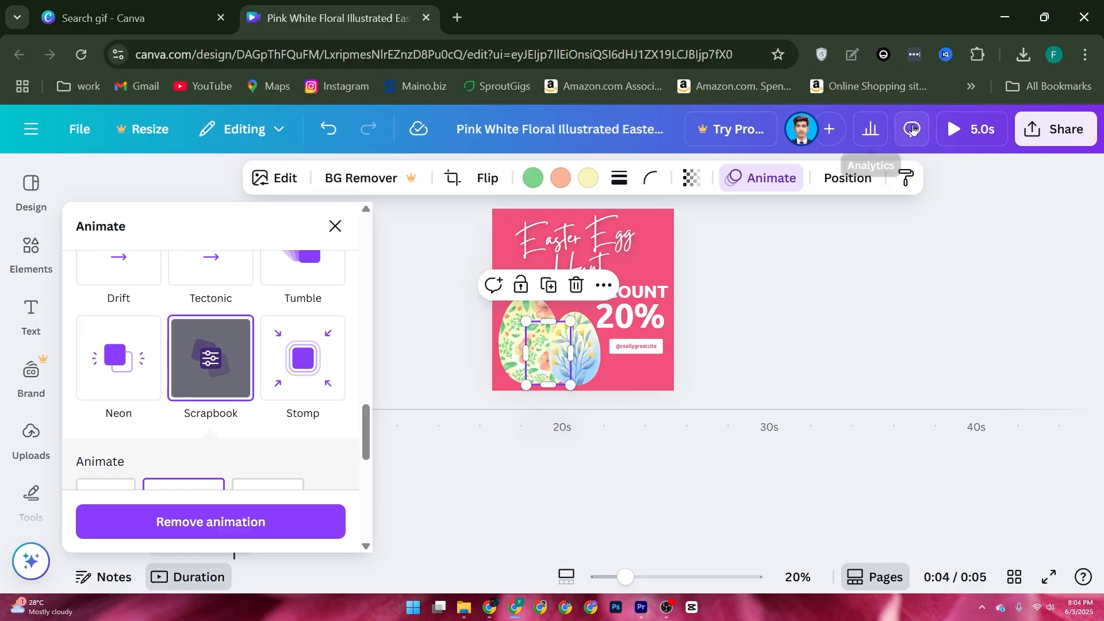
{"action": "left_click", "coordinate": [781, 183]}
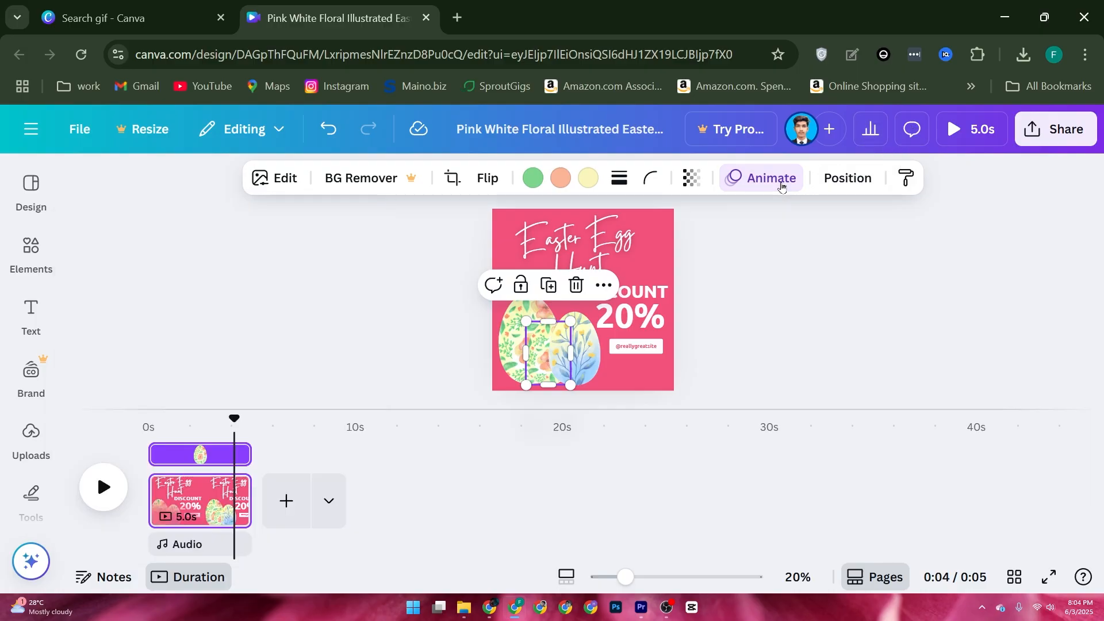
{"action": "left_click", "coordinate": [780, 182]}
{"action": "scroll", "coordinate": [286, 352], "scroll_direction": "down", "scroll_amount": 5}
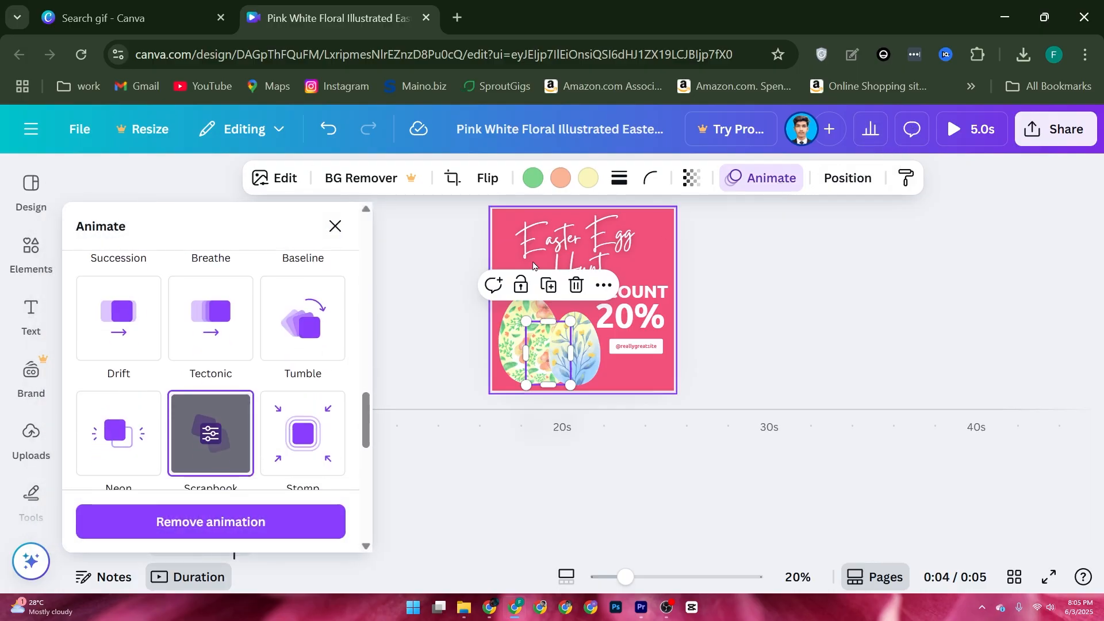
{"action": "left_click", "coordinate": [286, 352]}
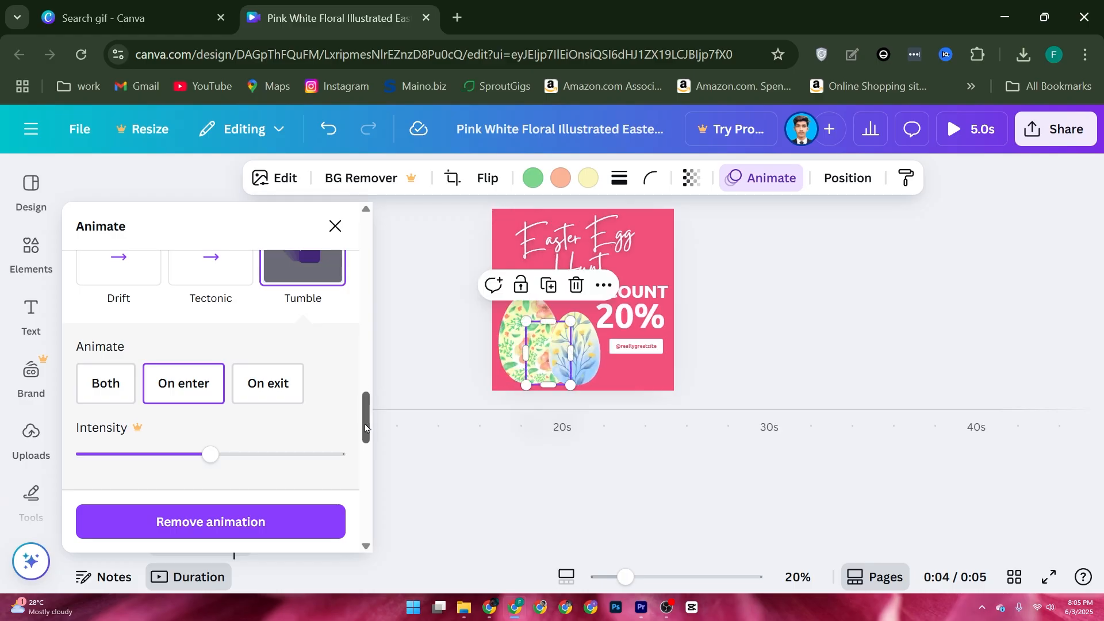
Apply the Tumble animation on enter to the large floral egg and preview the design.
{"action": "left_click", "coordinate": [510, 351]}
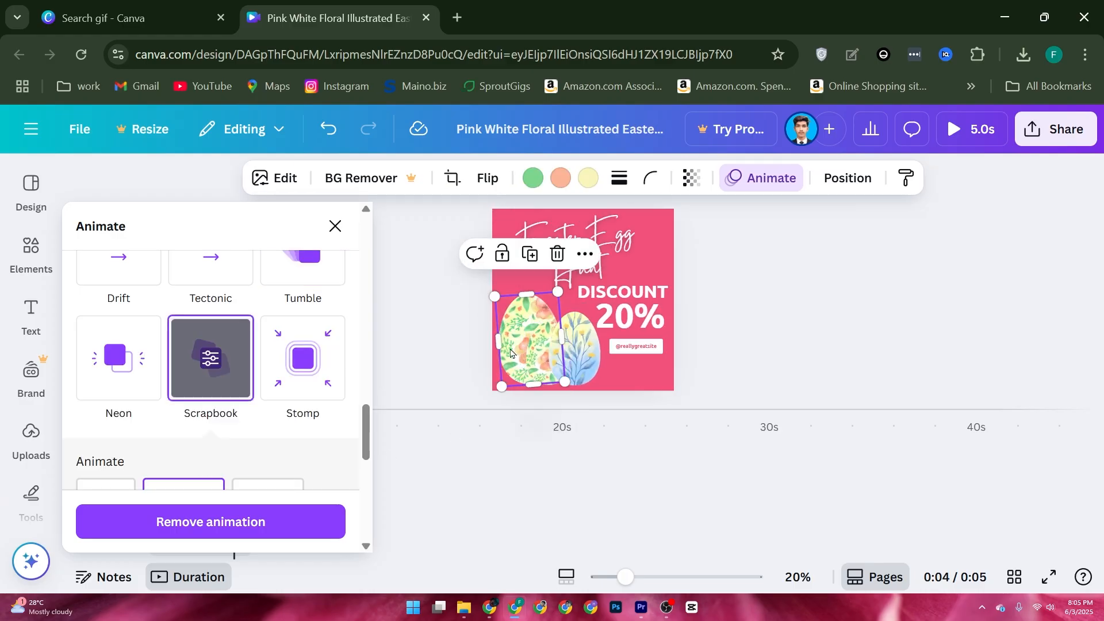
{"action": "left_click", "coordinate": [744, 185]}
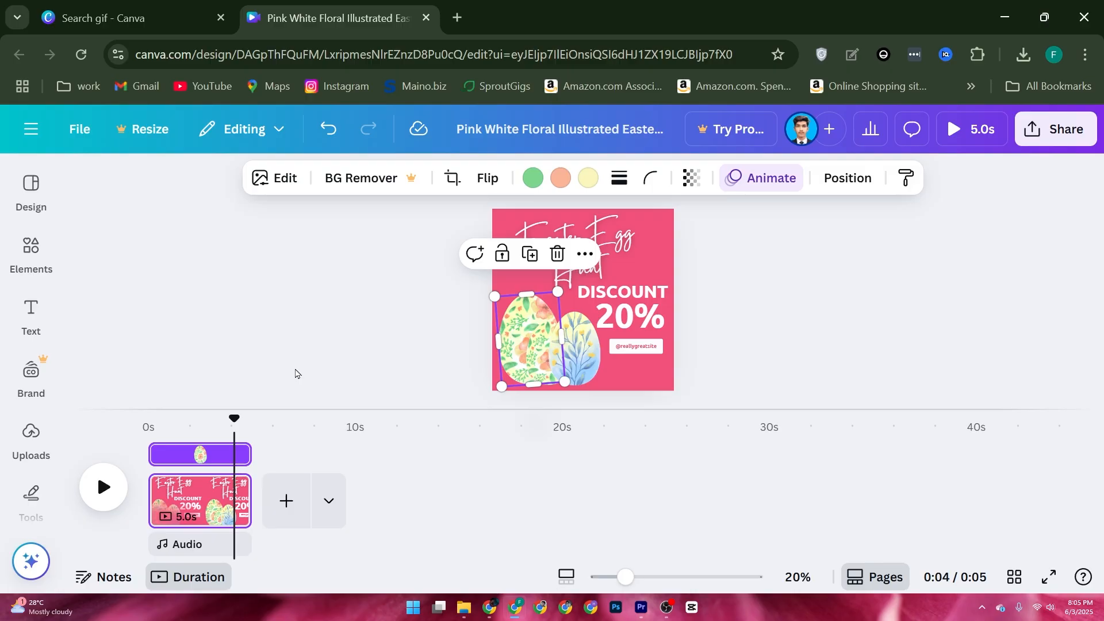
{"action": "left_click", "coordinate": [746, 180]}
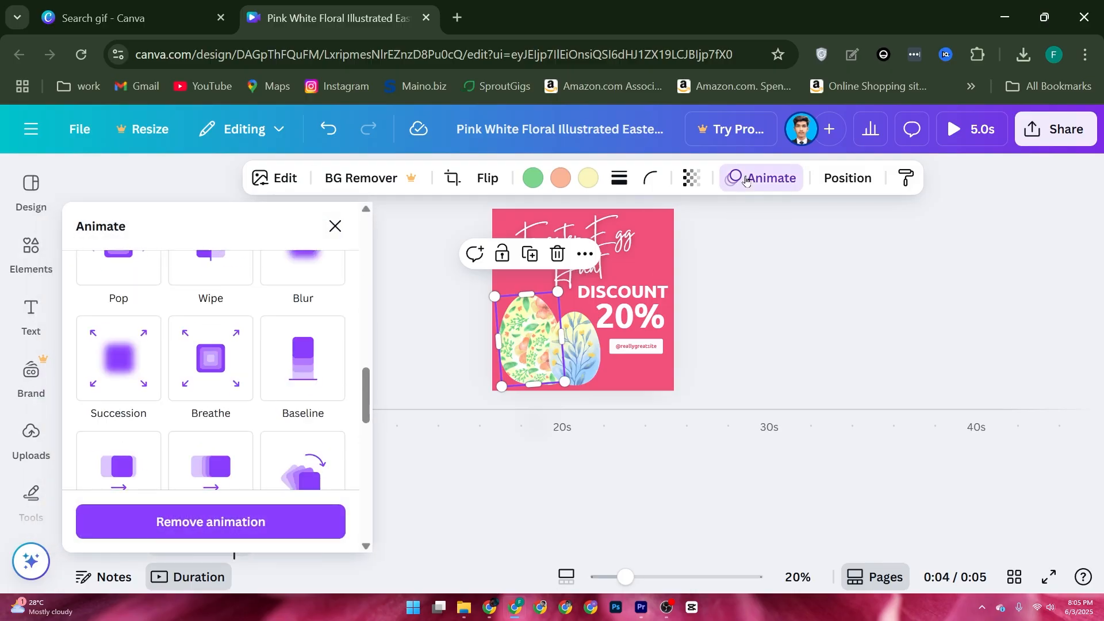
{"action": "scroll", "coordinate": [299, 322], "scroll_direction": "down", "scroll_amount": 3}
{"action": "left_click", "coordinate": [301, 316]}
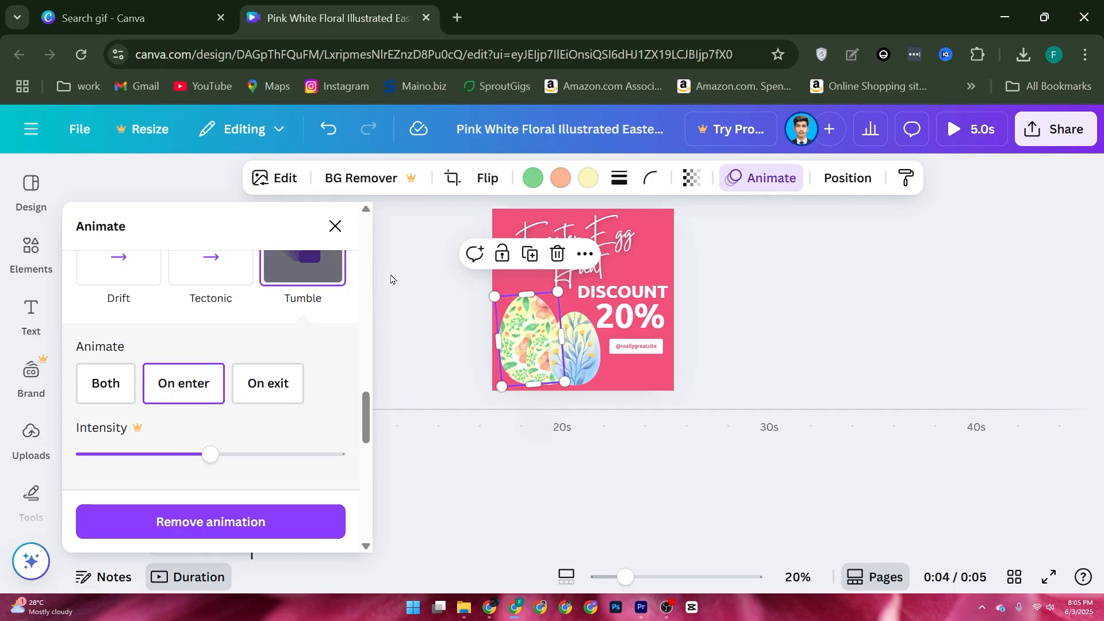
{"action": "left_click", "coordinate": [335, 225]}
{"action": "left_click", "coordinate": [98, 468]}
{"action": "left_click", "coordinate": [100, 483]}
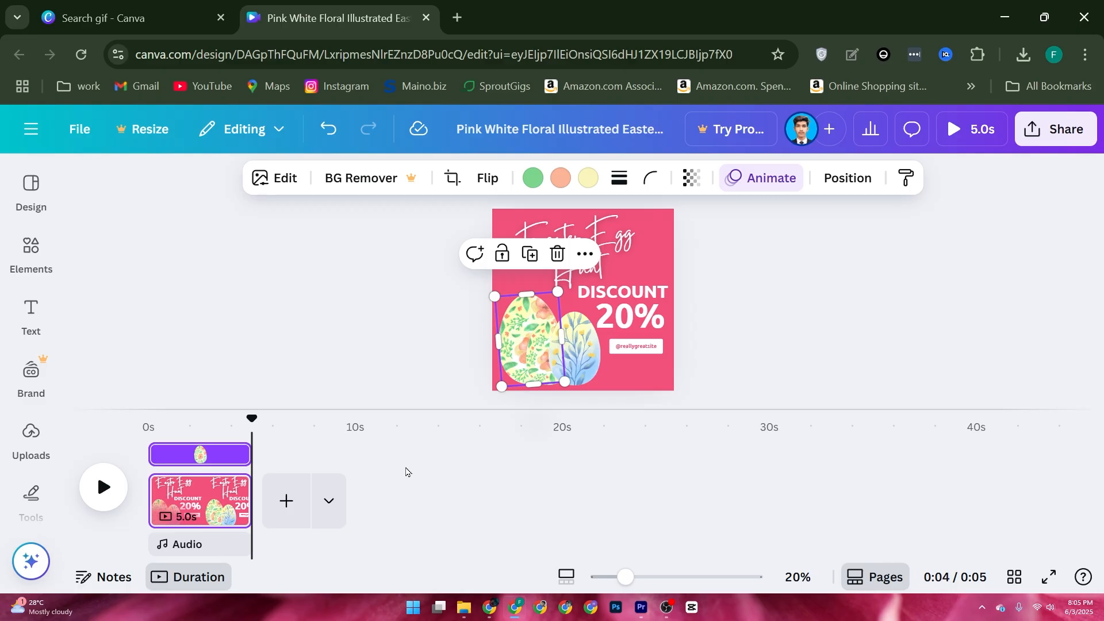
Blur the upper-left edge of the large floral egg with the Blur effect brush at size 37 and intensity 25.
{"action": "left_click", "coordinate": [184, 440]}
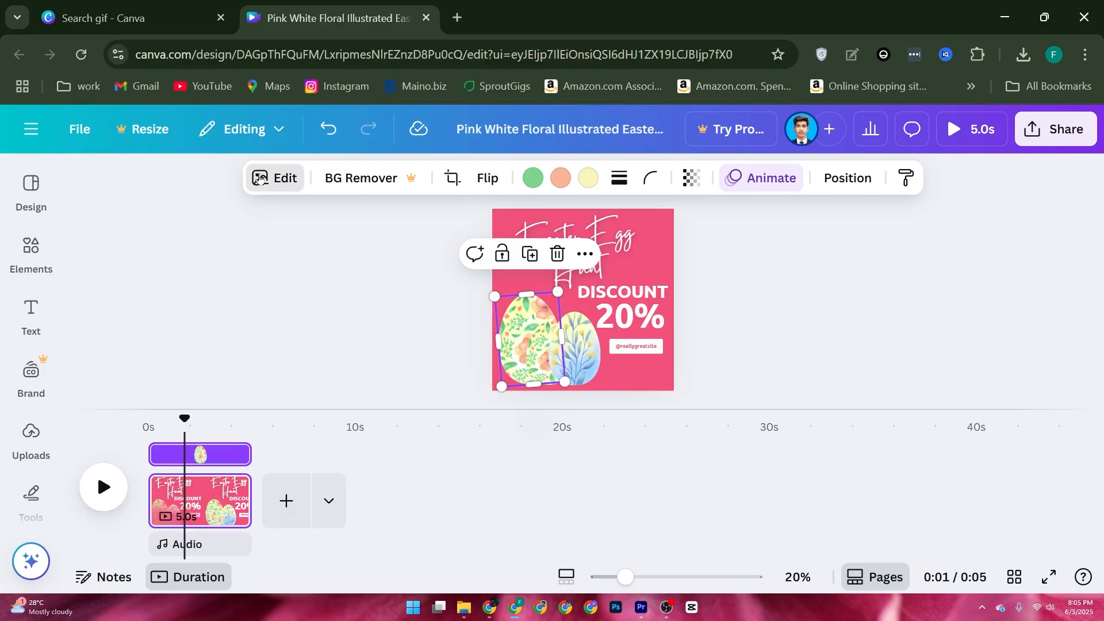
{"action": "left_click", "coordinate": [260, 178]}
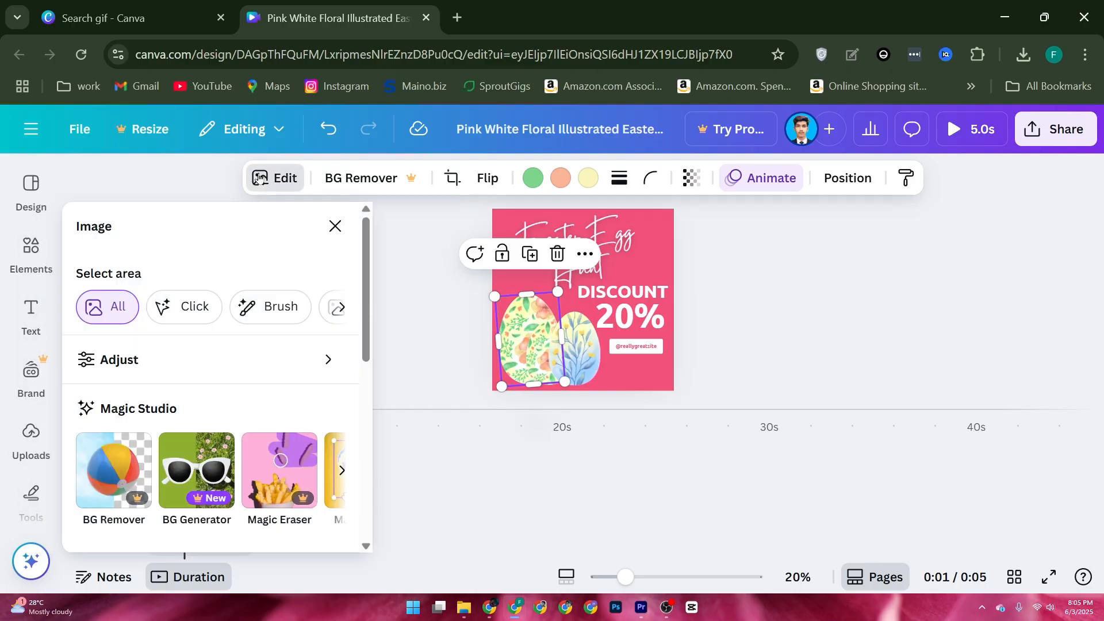
{"action": "scroll", "coordinate": [170, 290], "scroll_direction": "down", "scroll_amount": 4}
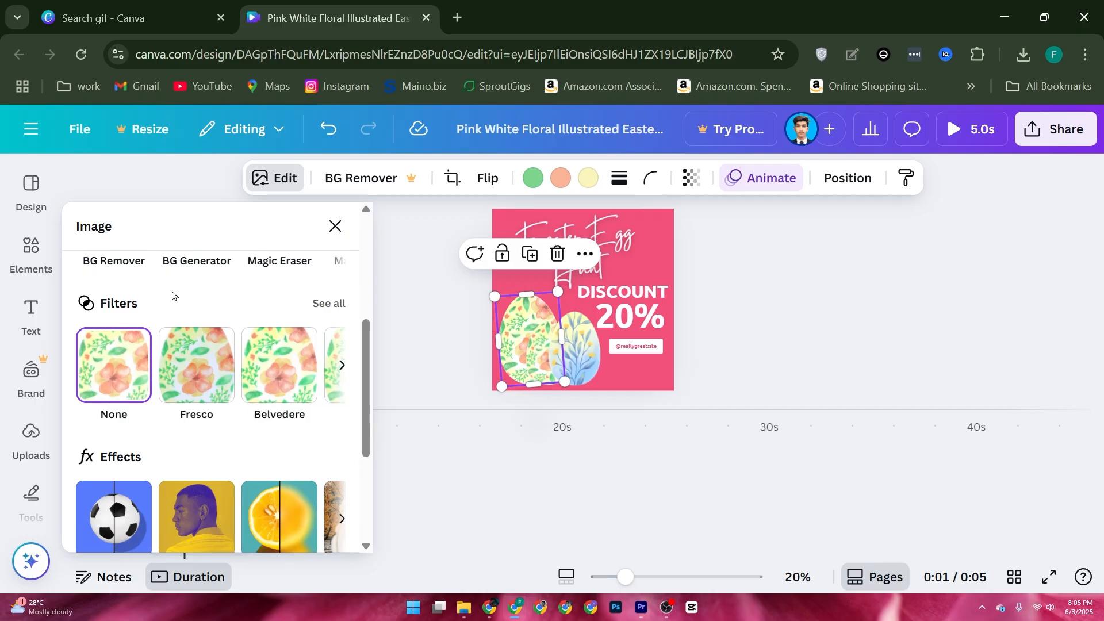
{"action": "scroll", "coordinate": [173, 296], "scroll_direction": "down", "scroll_amount": 2}
{"action": "scroll", "coordinate": [206, 376], "scroll_direction": "down", "scroll_amount": 2}
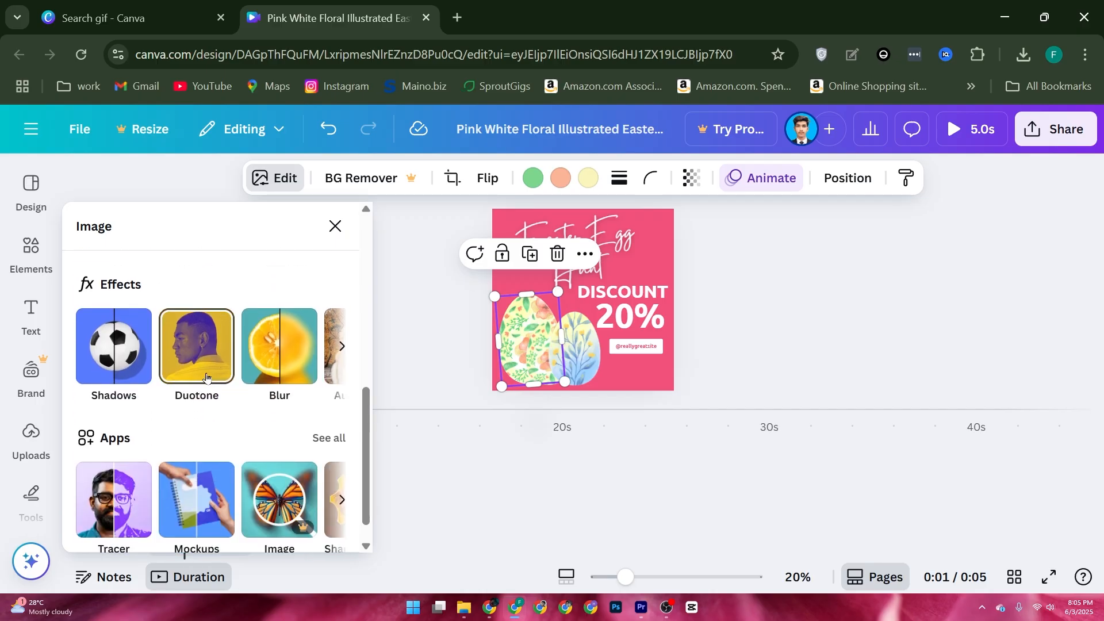
{"action": "scroll", "coordinate": [178, 368], "scroll_direction": "up", "scroll_amount": 2}
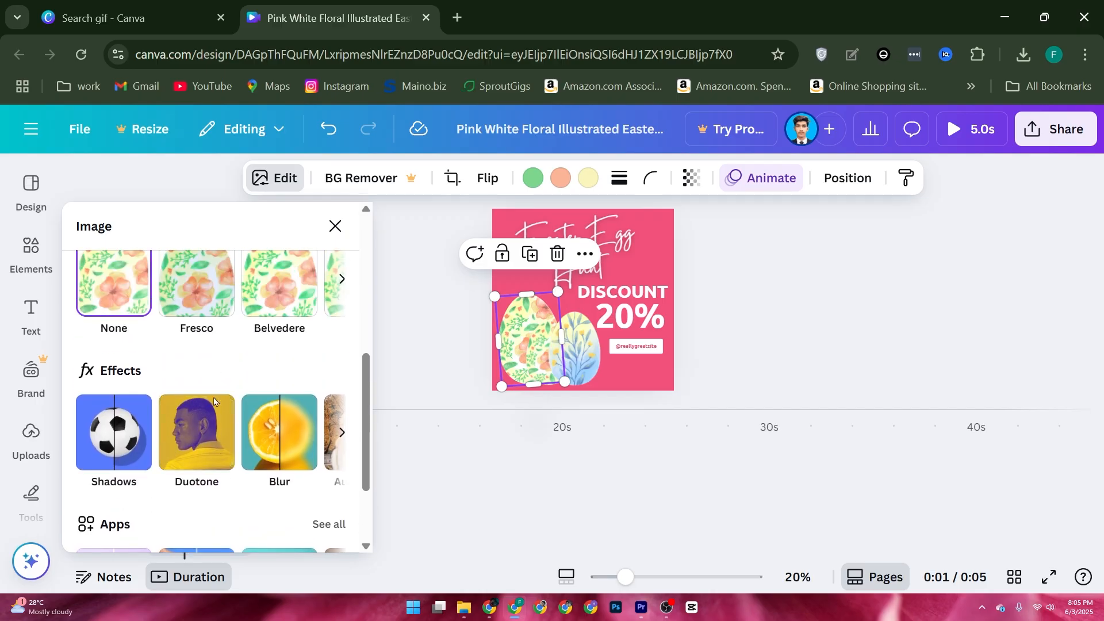
{"action": "left_click", "coordinate": [284, 429]}
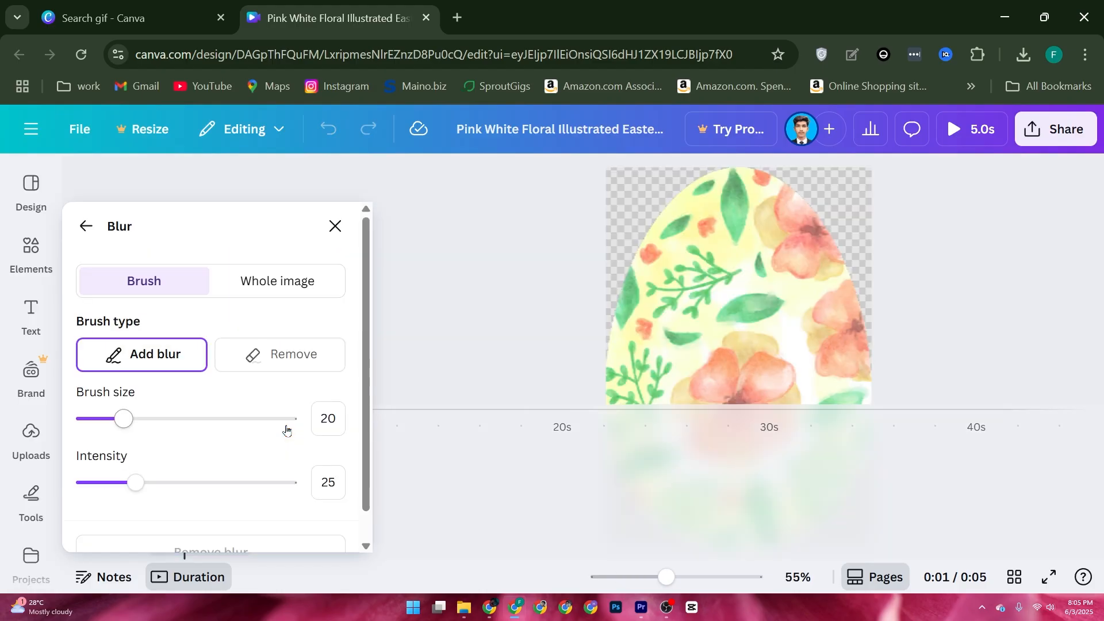
{"action": "mouse_move", "coordinate": [124, 417]}
{"action": "left_mouse_down"}
{"action": "mouse_move", "coordinate": [226, 419]}
{"action": "mouse_move", "coordinate": [158, 418]}
{"action": "left_mouse_up"}
{"action": "mouse_move", "coordinate": [697, 224]}
{"action": "left_mouse_down"}
{"action": "mouse_move", "coordinate": [598, 327]}
{"action": "mouse_move", "coordinate": [712, 178]}
{"action": "left_mouse_up"}
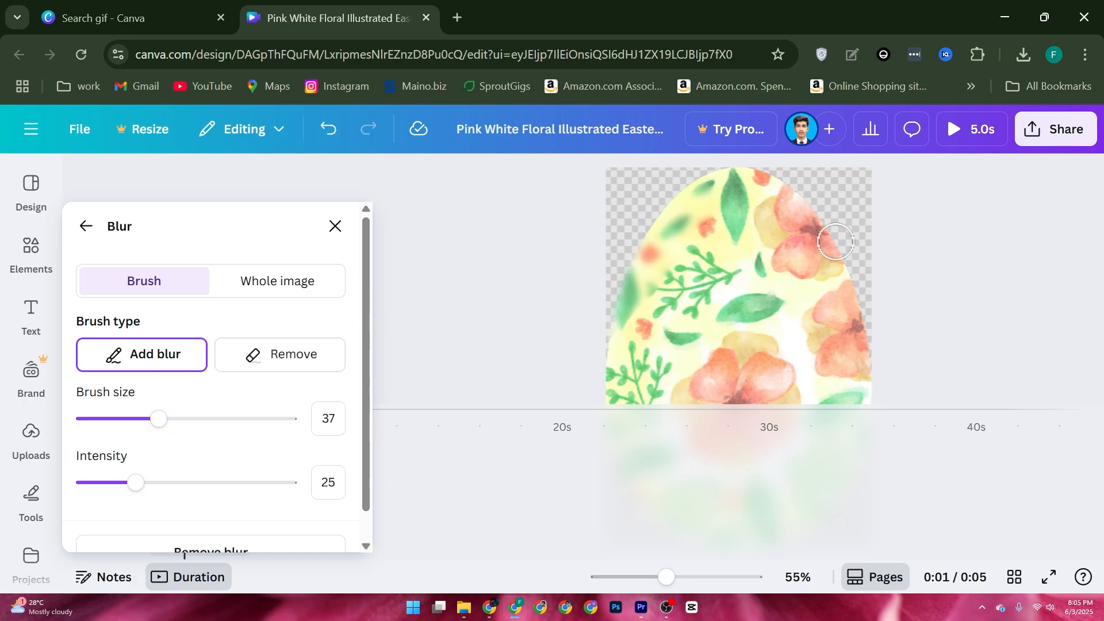
{"action": "left_click", "coordinate": [335, 226]}
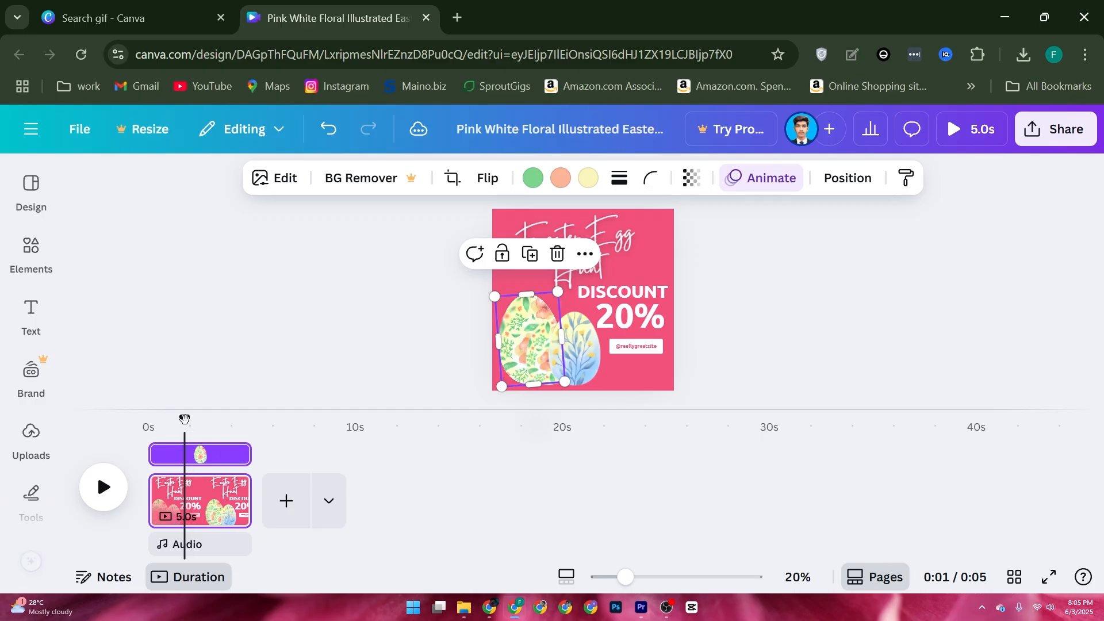
Trim the large floral egg's timing so it starts at about 0.8 s on the timeline, and play the preview.
{"action": "left_click_drag", "start_coordinate": [183, 418], "coordinate": [166, 452]}
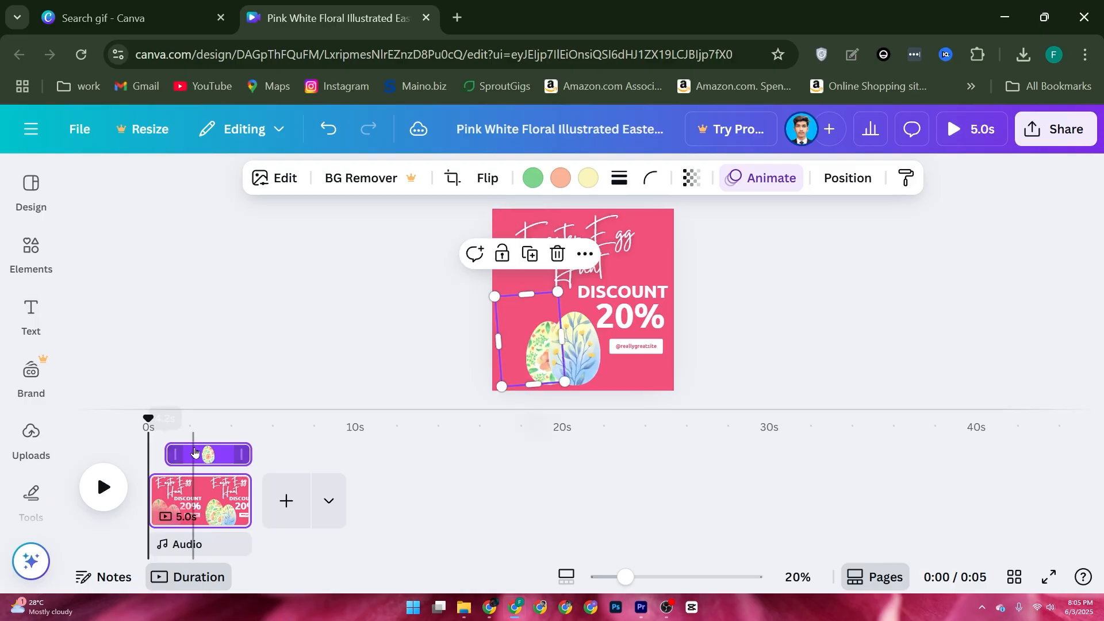
{"action": "left_click", "coordinate": [103, 488]}
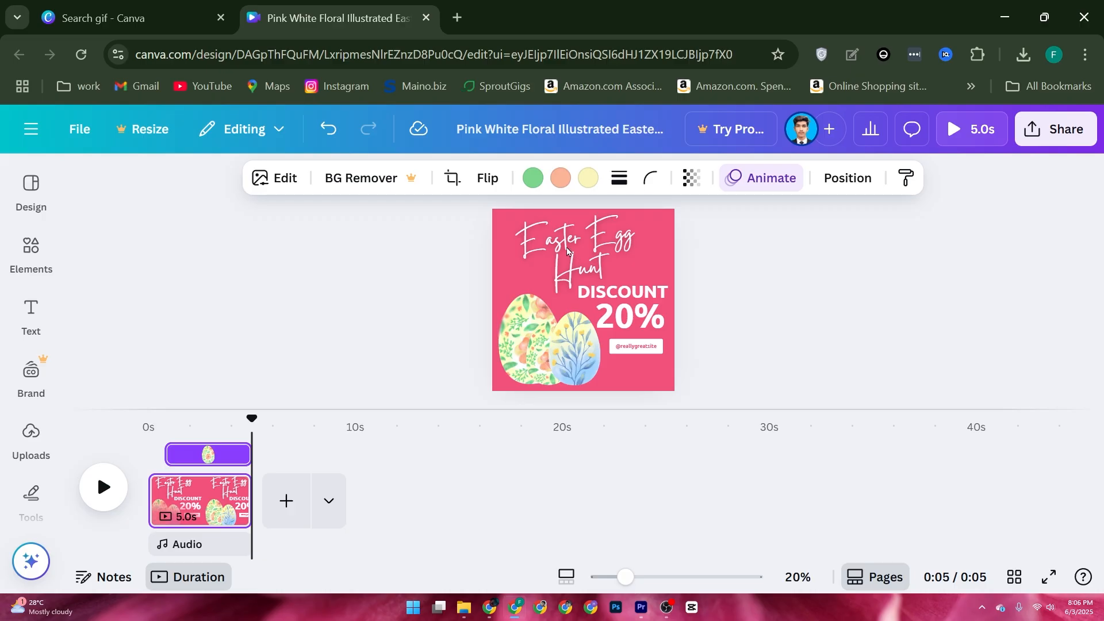
{"action": "left_click", "coordinate": [568, 247]}
{"action": "left_click", "coordinate": [567, 246]}
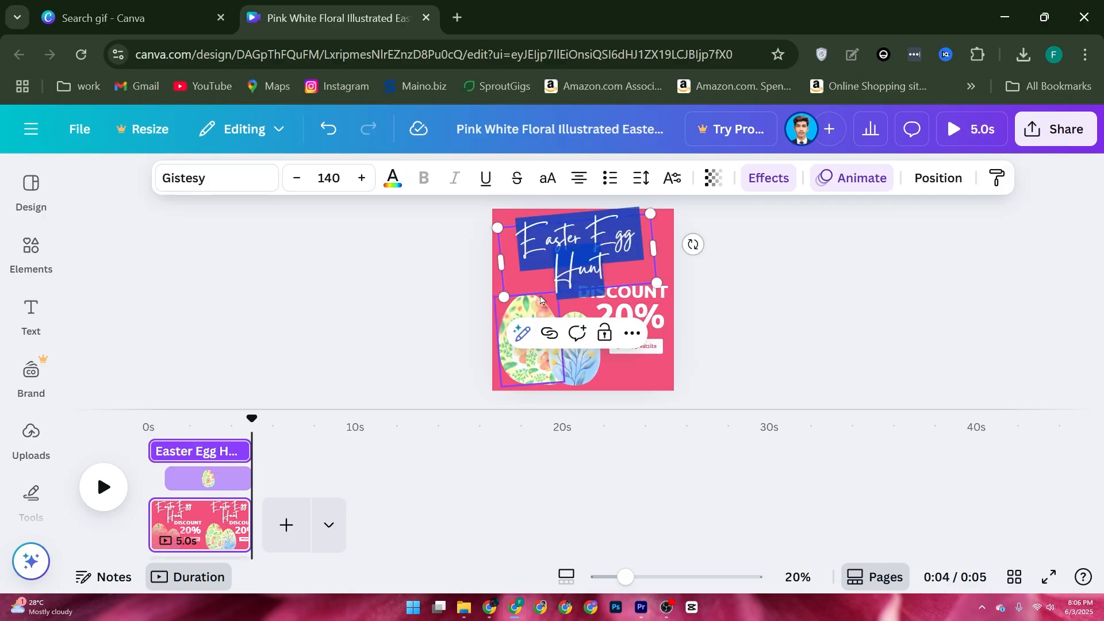
{"action": "left_click", "coordinate": [353, 309]}
{"action": "left_click", "coordinate": [31, 313]}
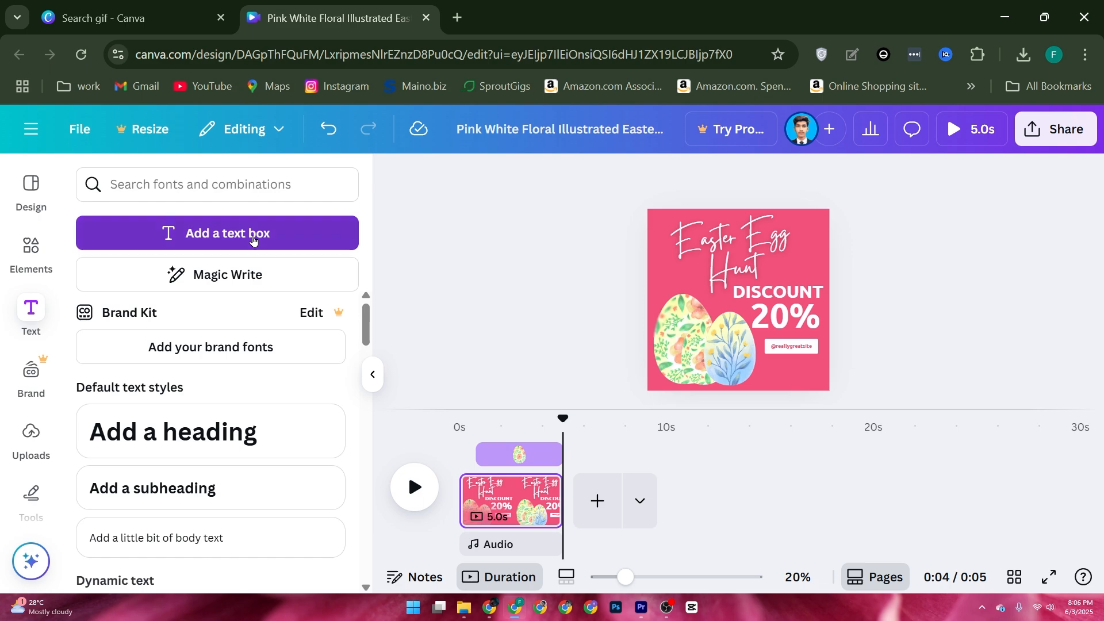
{"action": "left_click", "coordinate": [225, 245]}
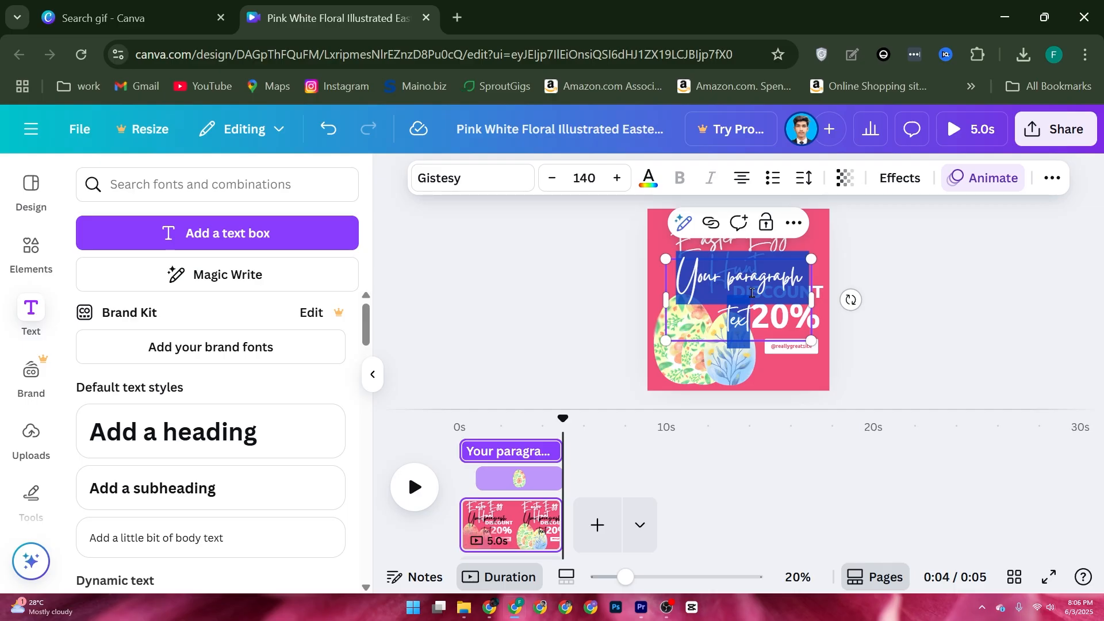
{"action": "key", "text": "BackSpace"}
Browse the recommended and recently used fonts for the "Easter Egg Hunt" heading.
{"action": "left_click", "coordinate": [715, 248]}
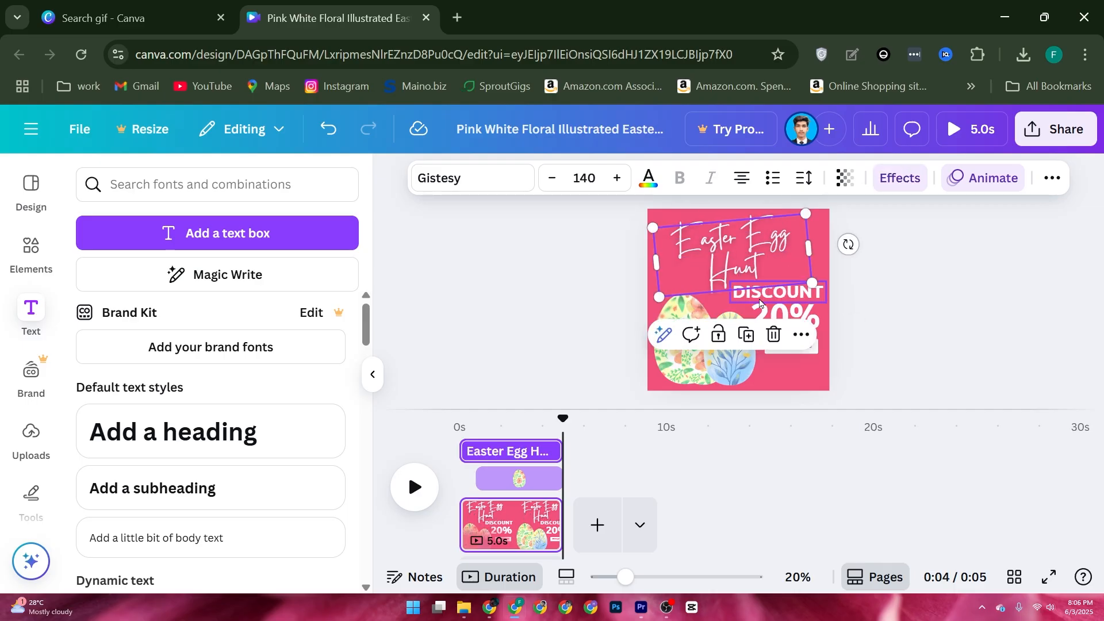
{"action": "left_click", "coordinate": [454, 173]}
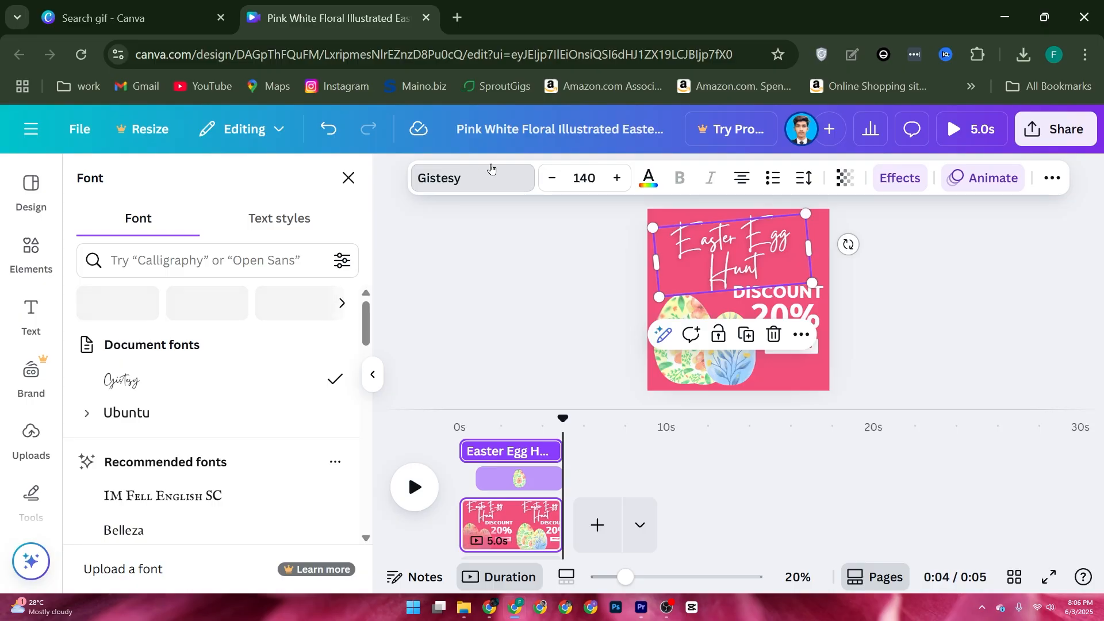
{"action": "scroll", "coordinate": [203, 433], "scroll_direction": "down", "scroll_amount": 5}
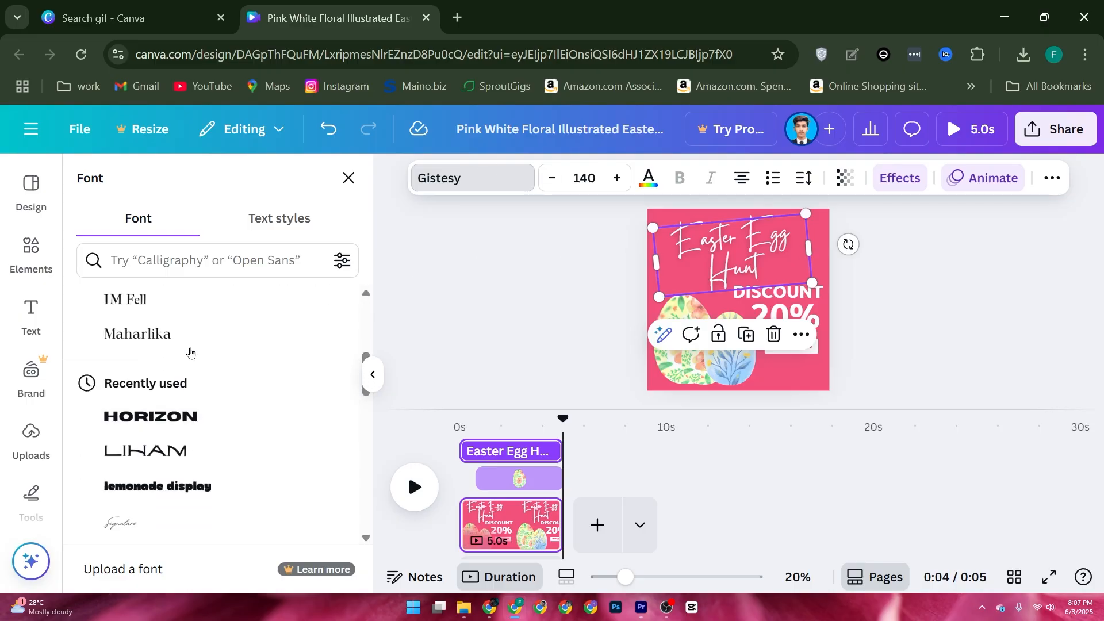
{"action": "scroll", "coordinate": [175, 401], "scroll_direction": "down", "scroll_amount": 2}
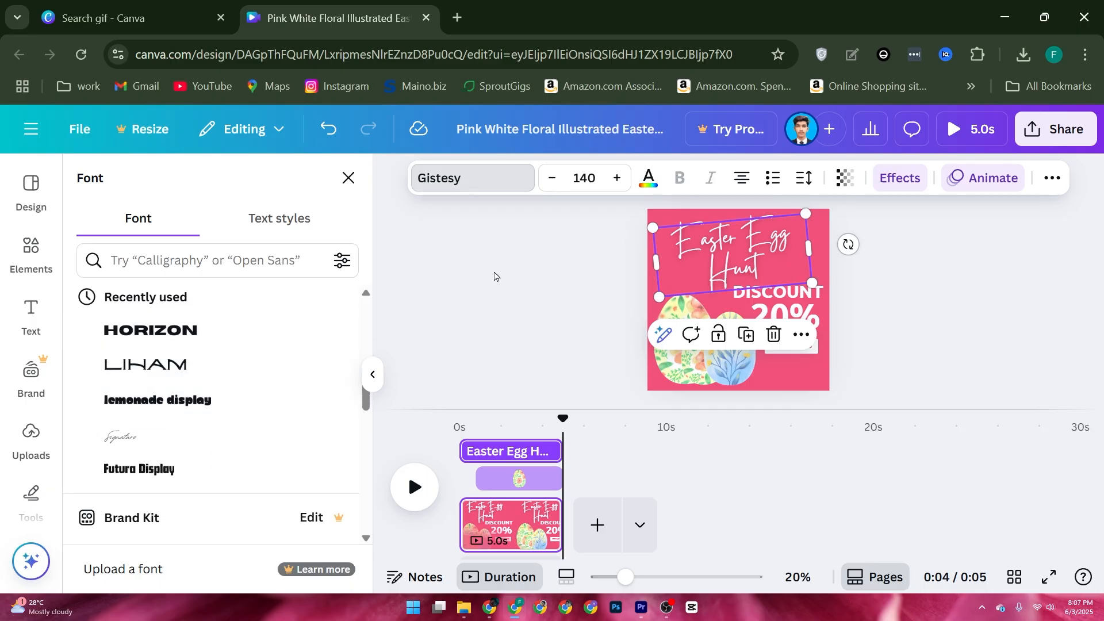
{"action": "key", "text": "Escape"}
Change the page background to the purple from the Brand Kit palette.
{"action": "left_click", "coordinate": [551, 367]}
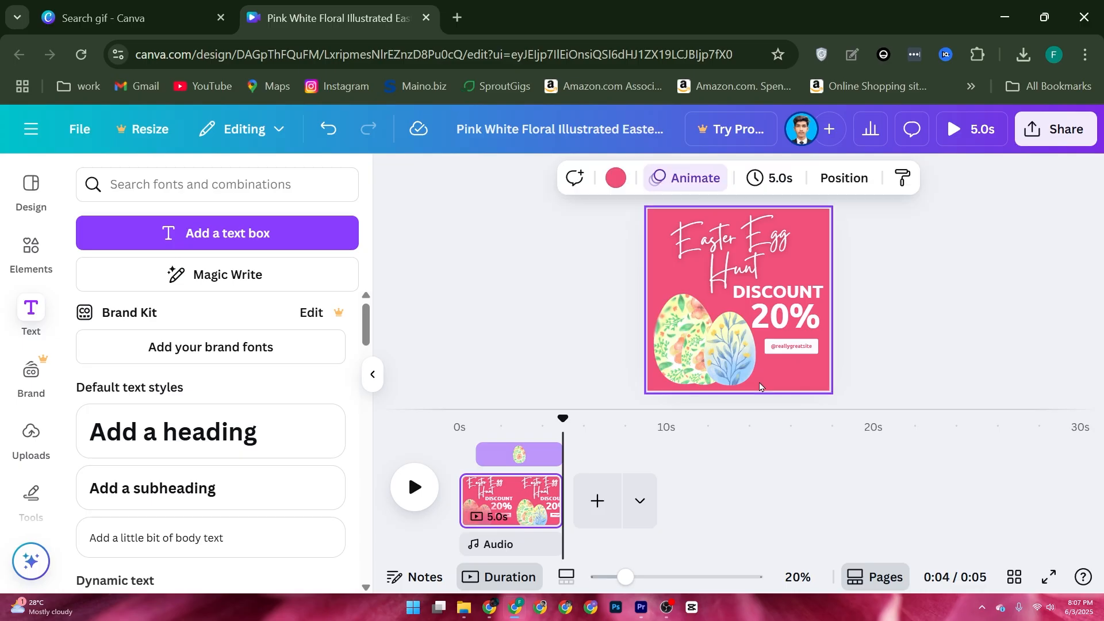
{"action": "left_click", "coordinate": [613, 182]}
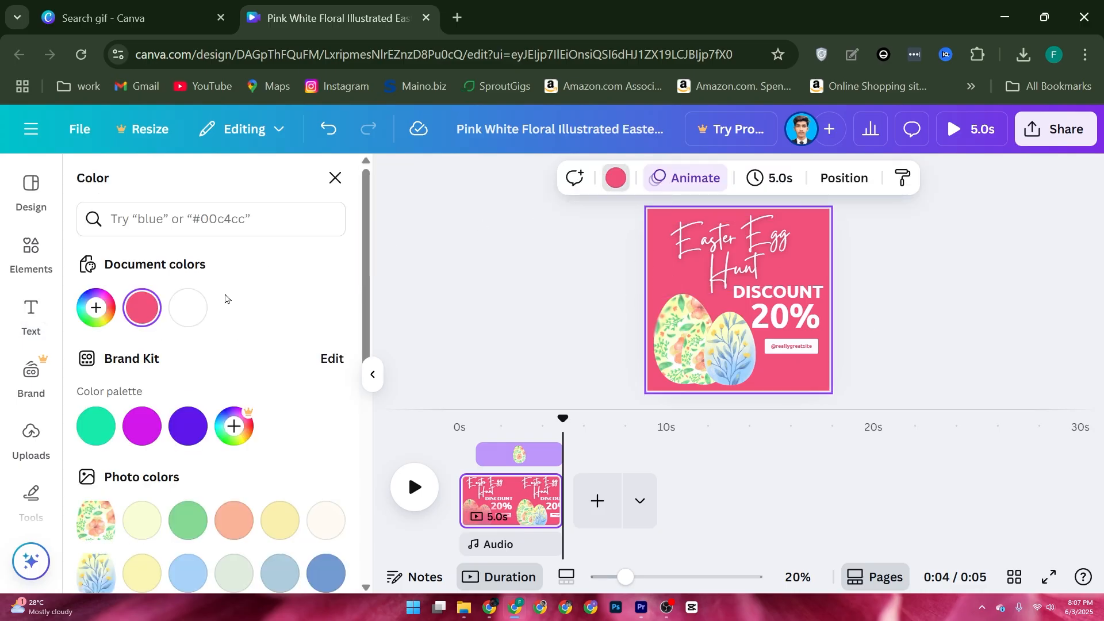
{"action": "left_click", "coordinate": [187, 423]}
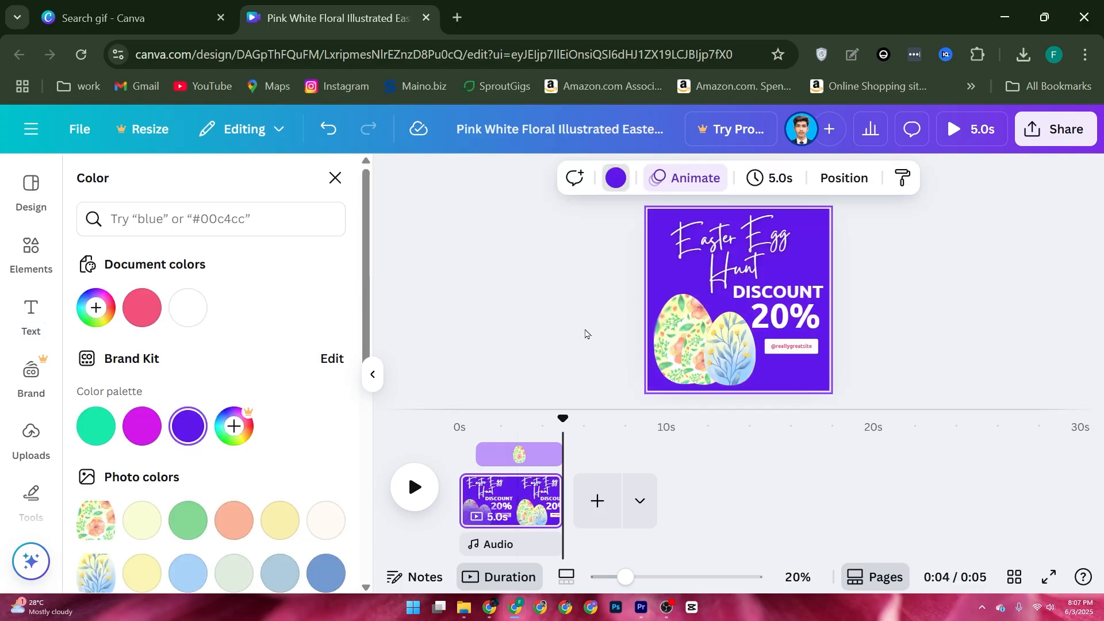
{"action": "left_click", "coordinate": [581, 332]}
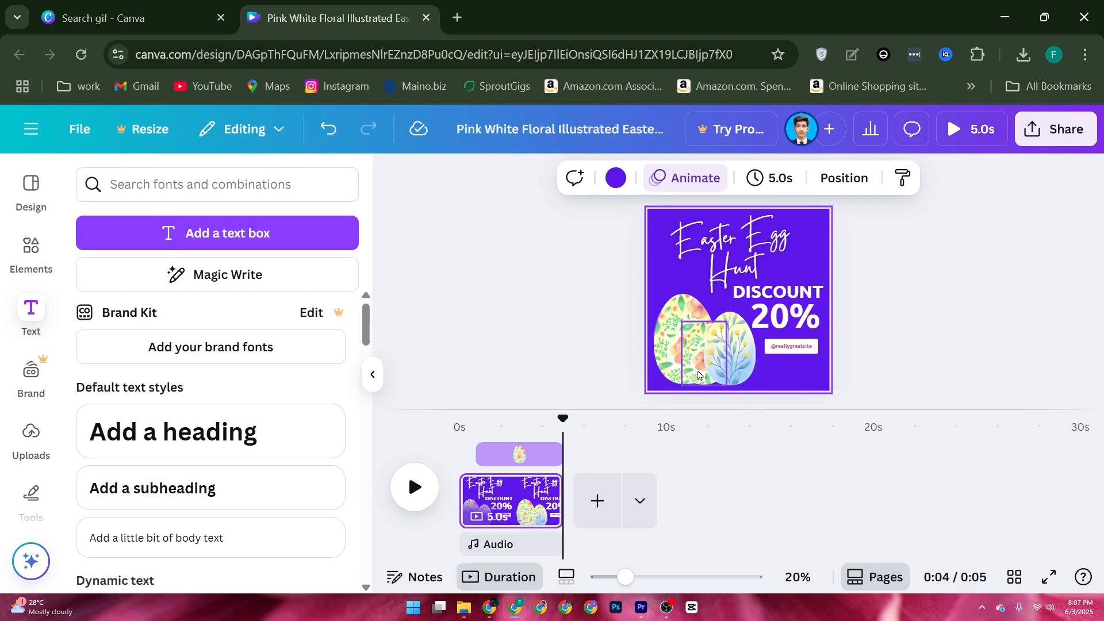
Replace the small middle floral egg's green with the Brand Kit magenta and play the animation preview.
{"action": "left_click", "coordinate": [698, 375]}
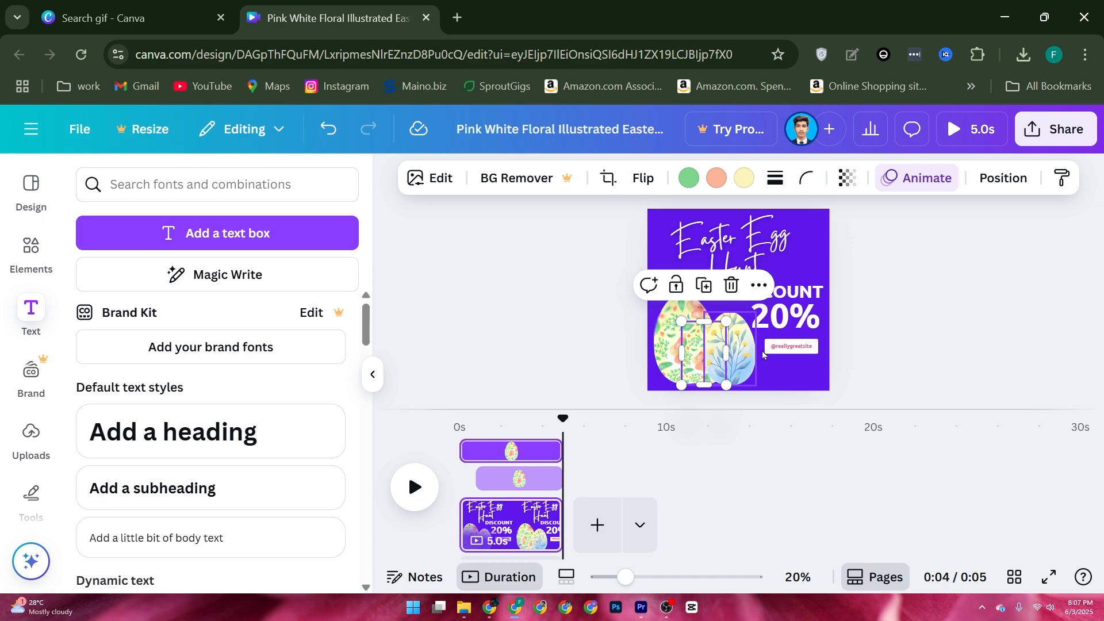
{"action": "left_click", "coordinate": [697, 184]}
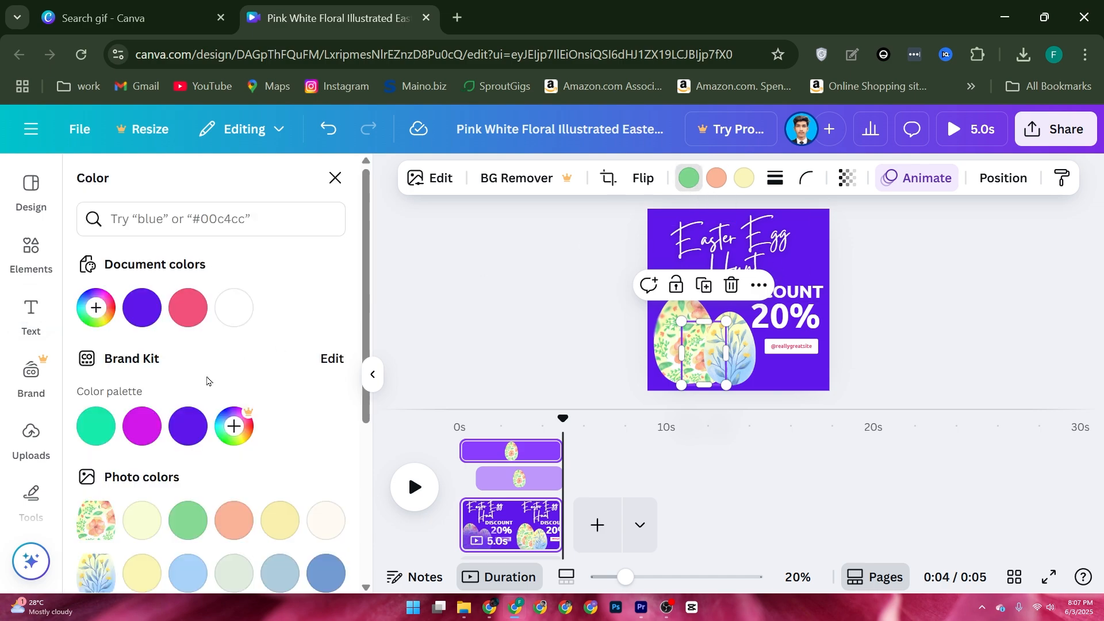
{"action": "left_click", "coordinate": [154, 418]}
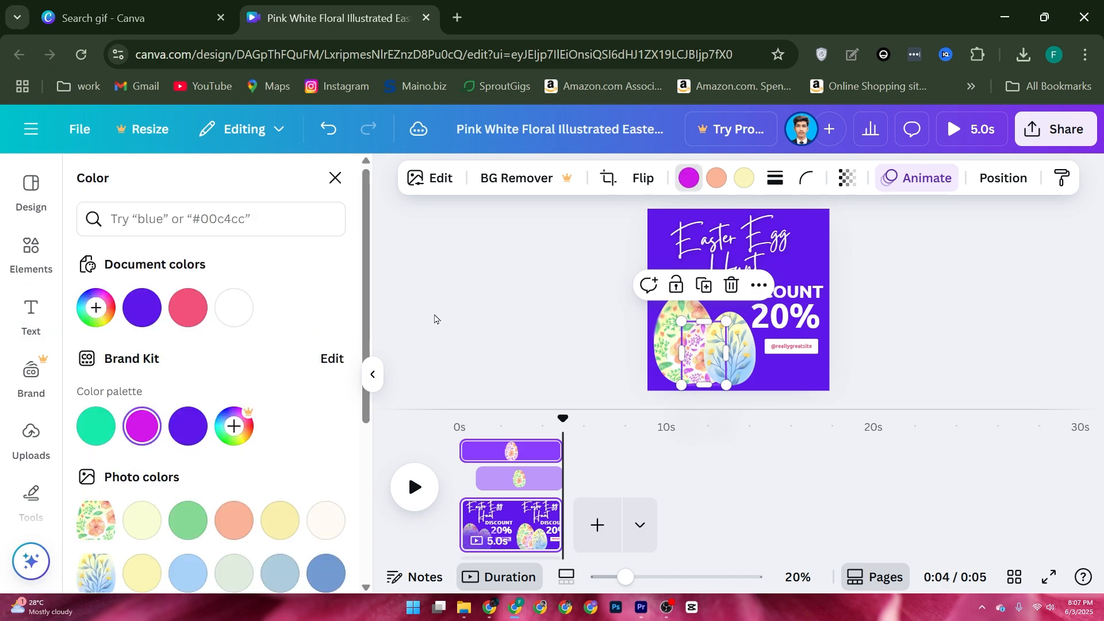
{"action": "left_click", "coordinate": [529, 347]}
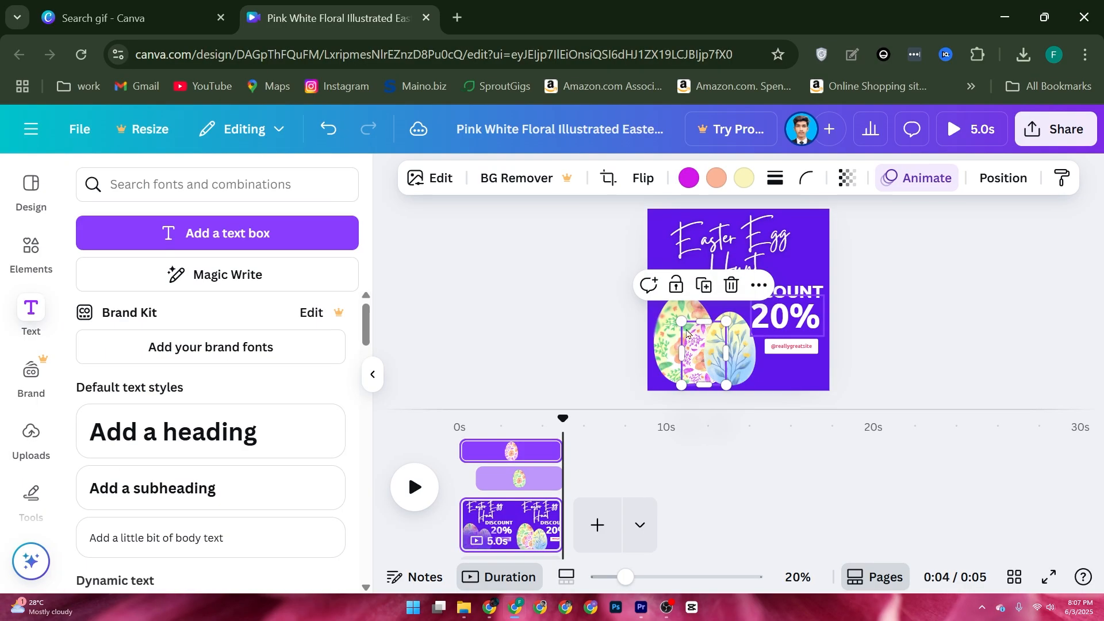
{"action": "left_click", "coordinate": [419, 485]}
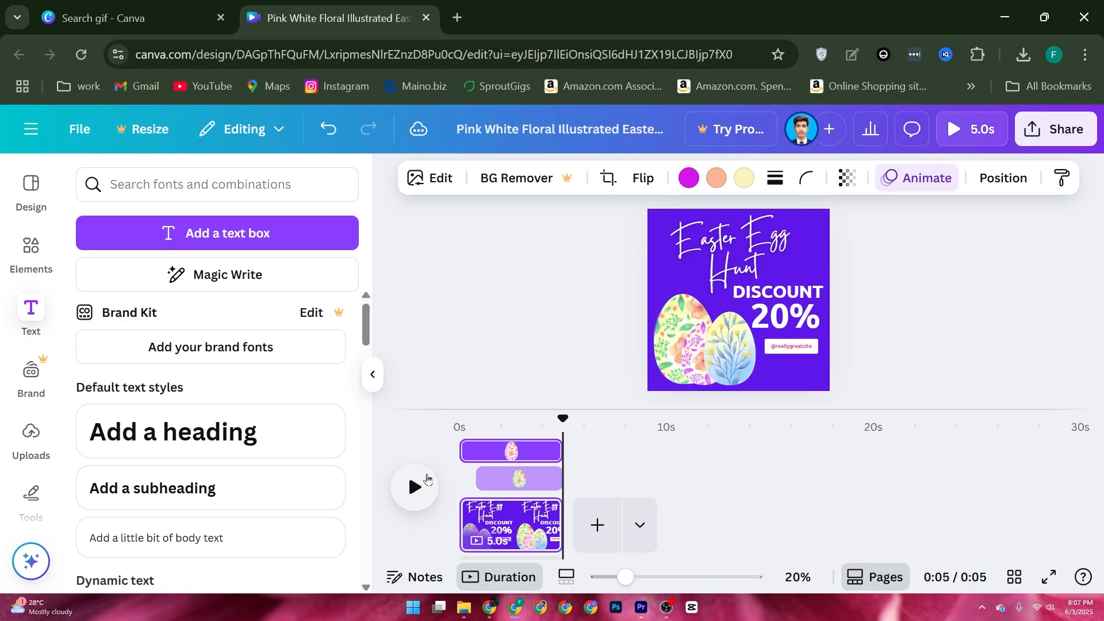
{"action": "left_click", "coordinate": [426, 484]}
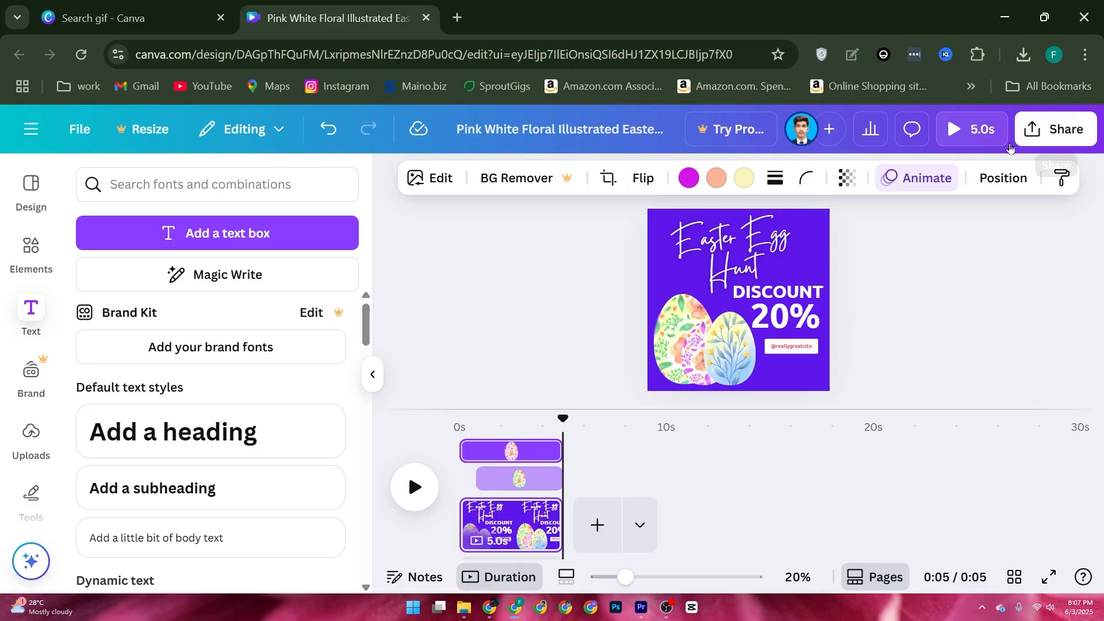
Export the Easter design for download with GIF as the file type.
{"action": "left_click", "coordinate": [1028, 142]}
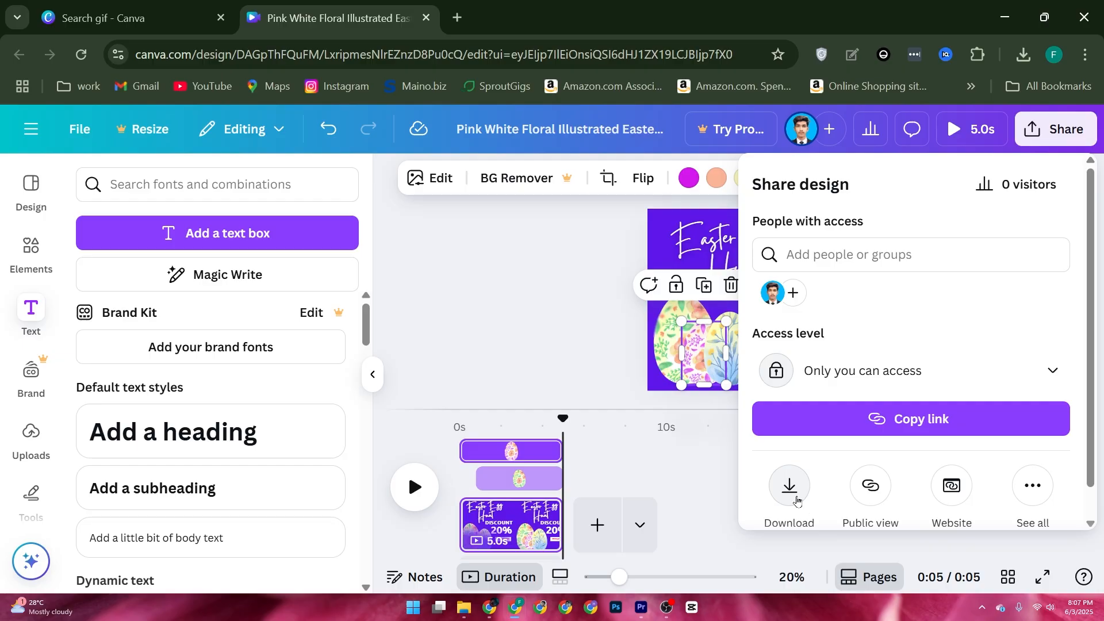
{"action": "left_click", "coordinate": [792, 497]}
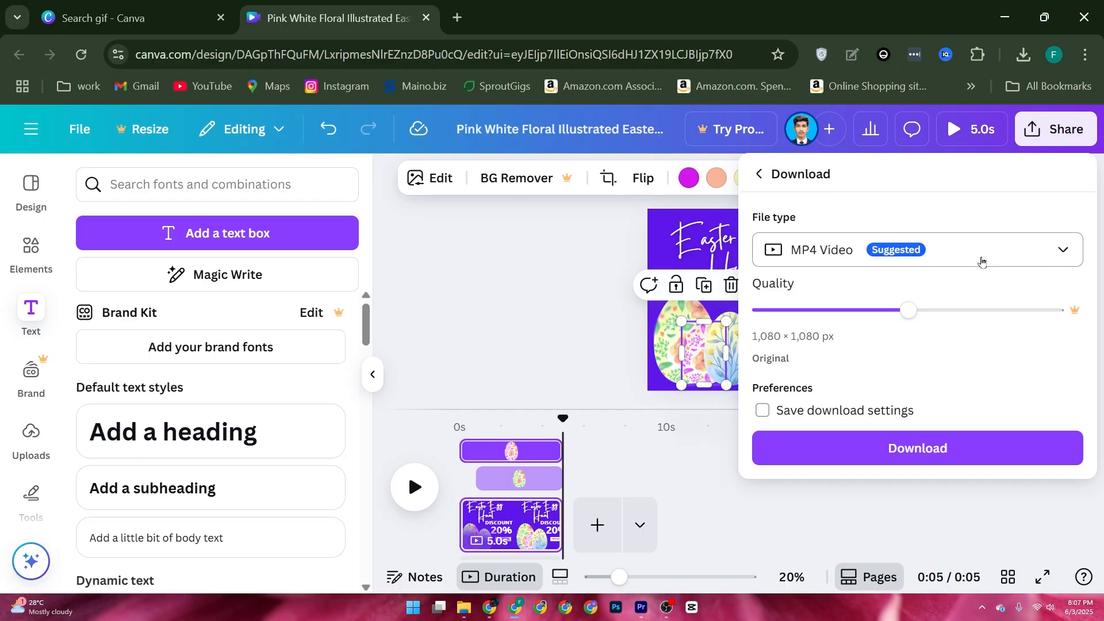
{"action": "left_click", "coordinate": [903, 256]}
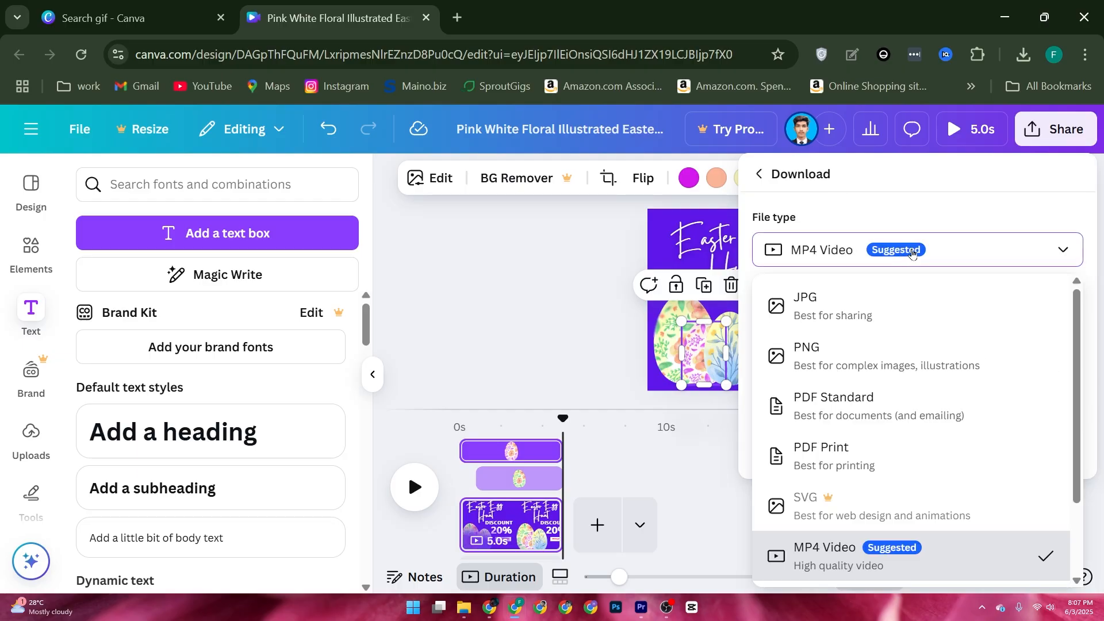
{"action": "scroll", "coordinate": [804, 506], "scroll_direction": "down", "scroll_amount": 2}
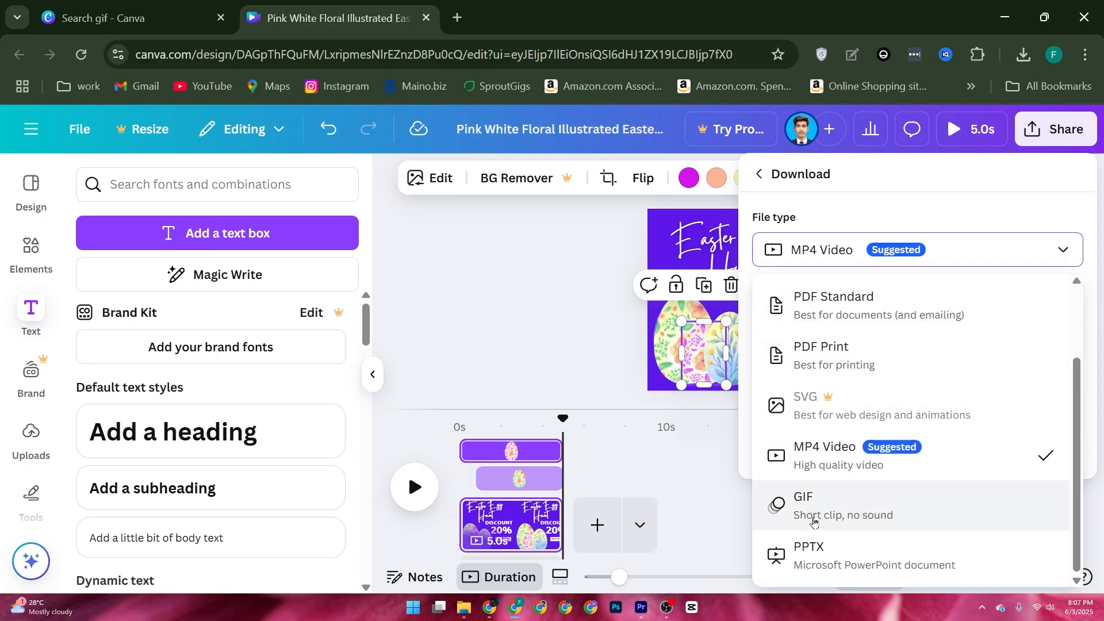
{"action": "left_click", "coordinate": [801, 506]}
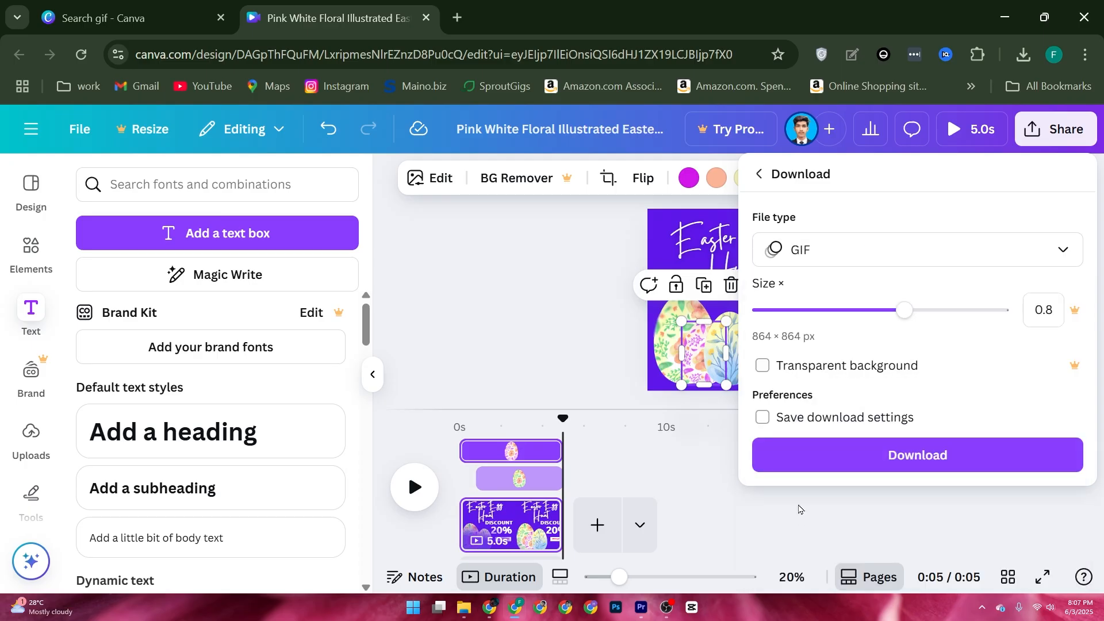
{"action": "left_click", "coordinate": [767, 420]}
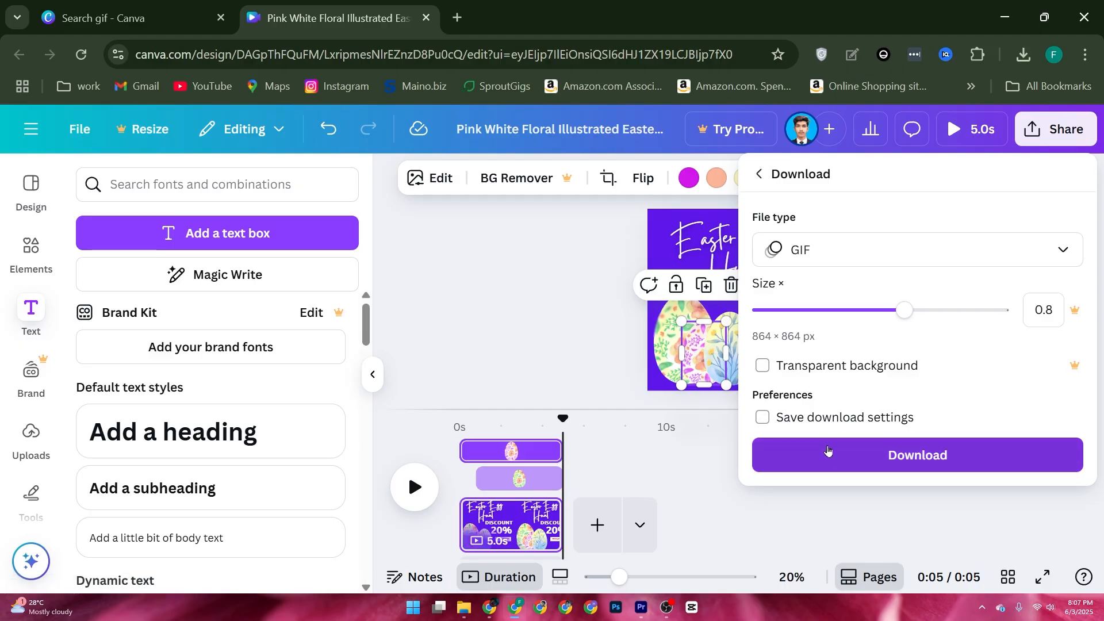
{"action": "left_click", "coordinate": [827, 450]}
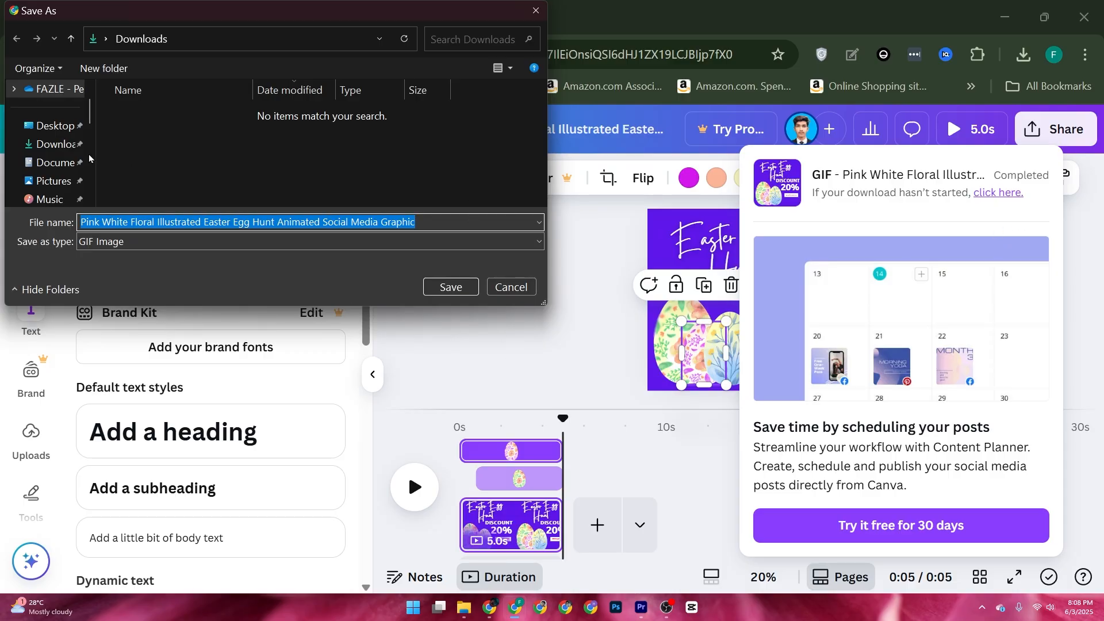
Look through the available save folders for the exported GIF and cancel the save.
{"action": "scroll", "coordinate": [71, 144], "scroll_direction": "down", "scroll_amount": 2}
{"action": "scroll", "coordinate": [49, 137], "scroll_direction": "up", "scroll_amount": 3}
{"action": "scroll", "coordinate": [109, 118], "scroll_direction": "down", "scroll_amount": 1}
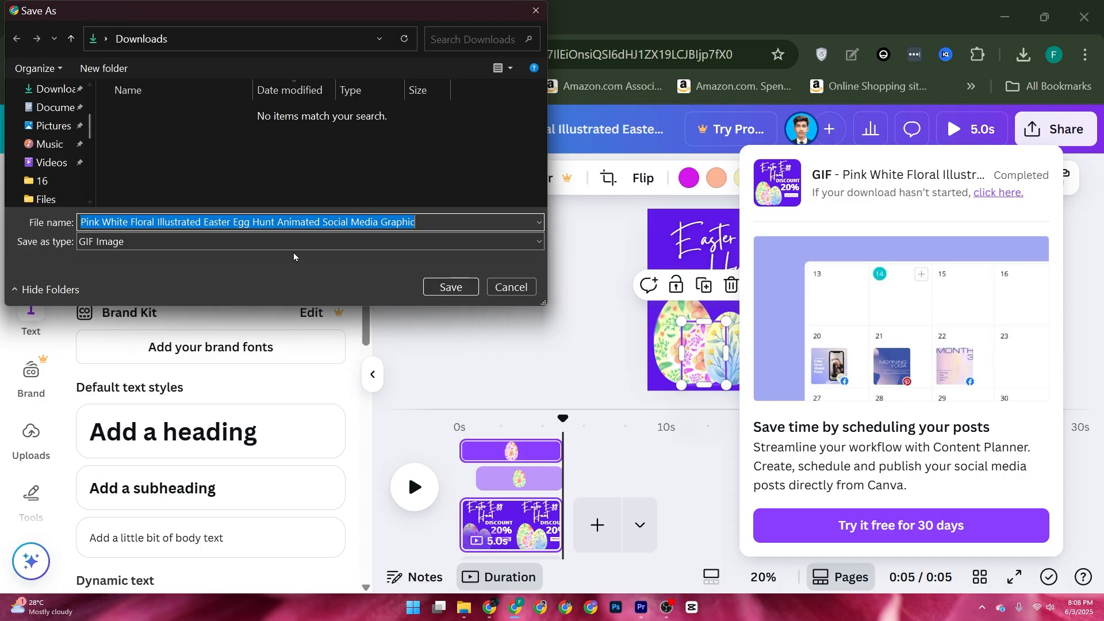
{"action": "left_click", "coordinate": [512, 286]}
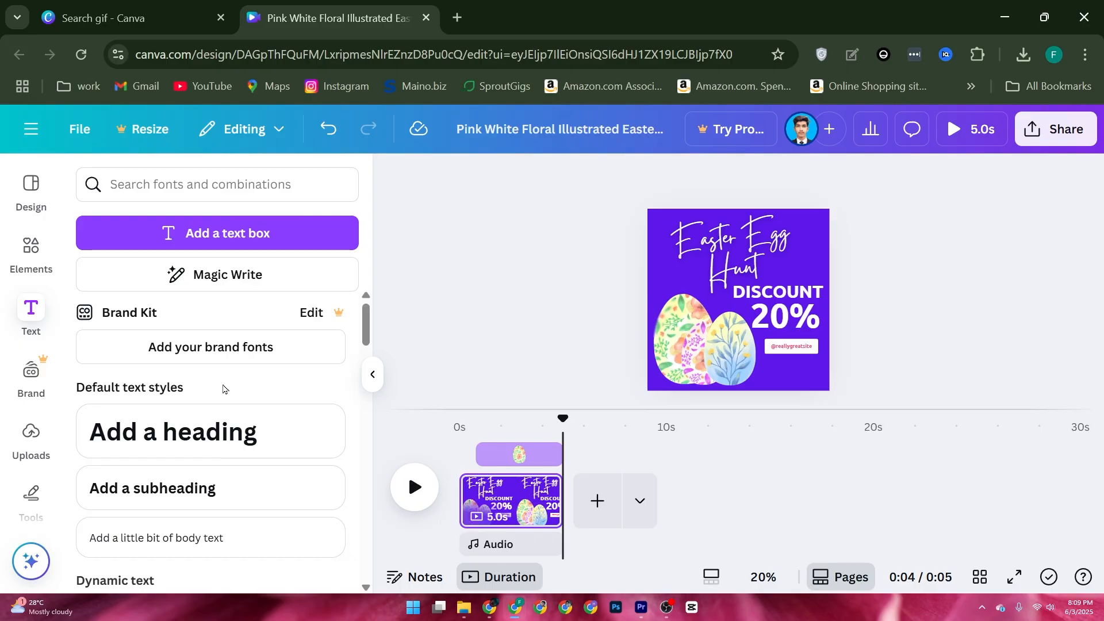
Create a new blank design using the recent custom size 1080 × 1080 px.
{"action": "left_click", "coordinate": [81, 133]}
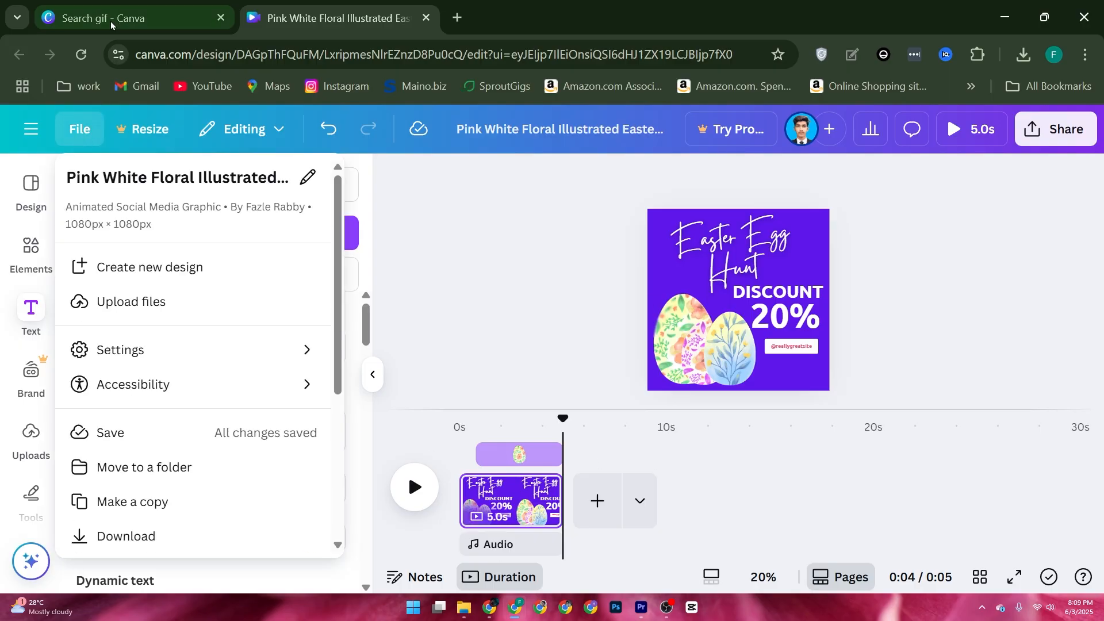
{"action": "left_click", "coordinate": [132, 275]}
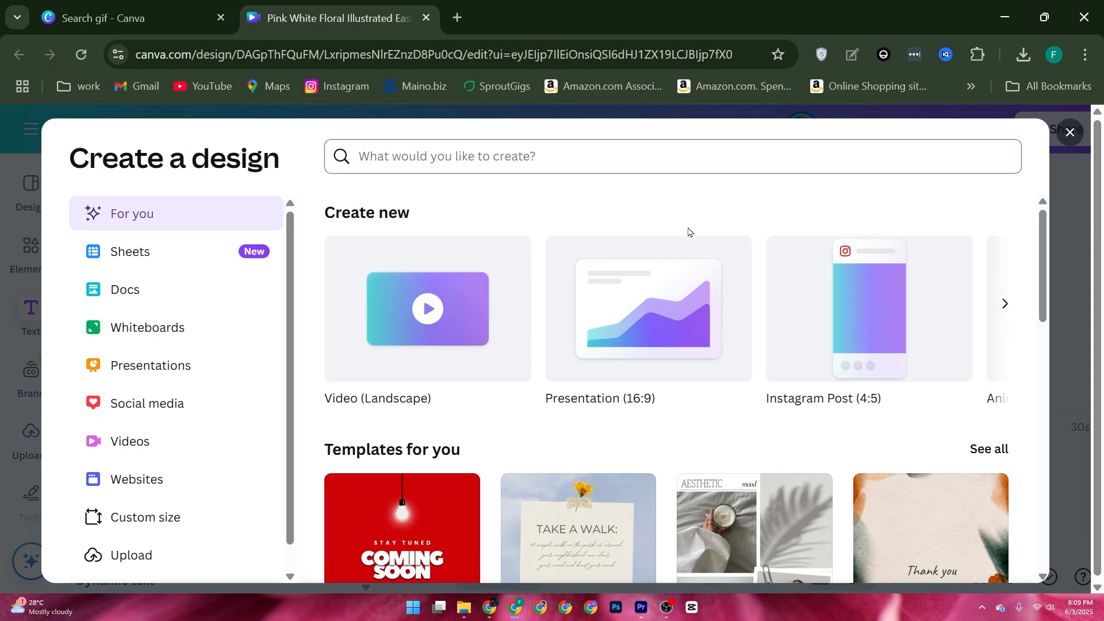
{"action": "left_click", "coordinate": [1002, 304]}
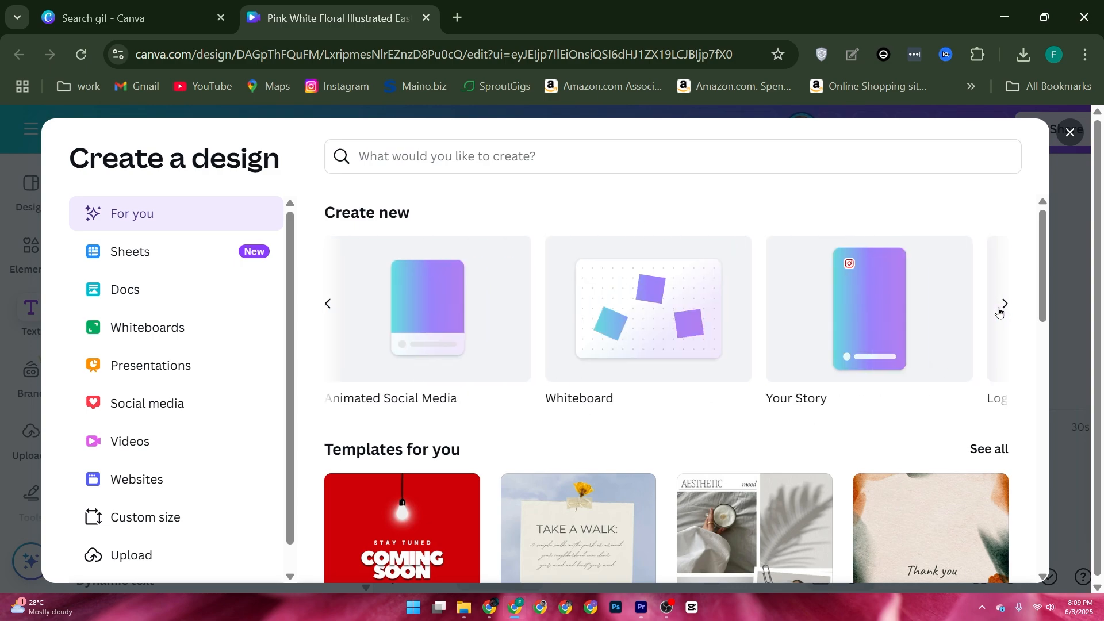
{"action": "left_click", "coordinate": [121, 524]}
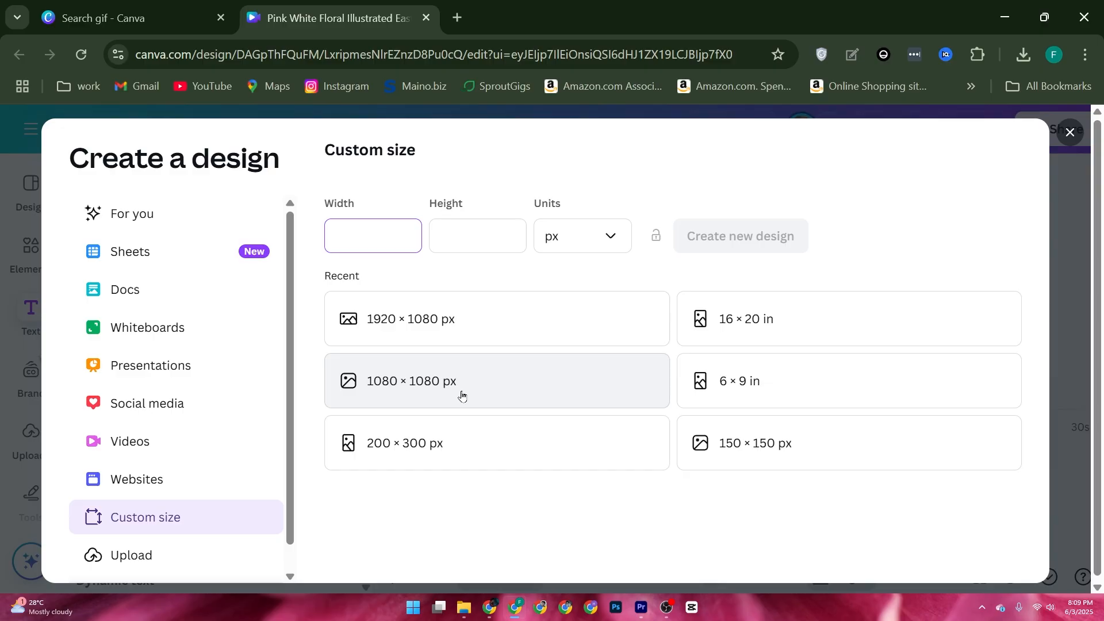
{"action": "left_click", "coordinate": [492, 384]}
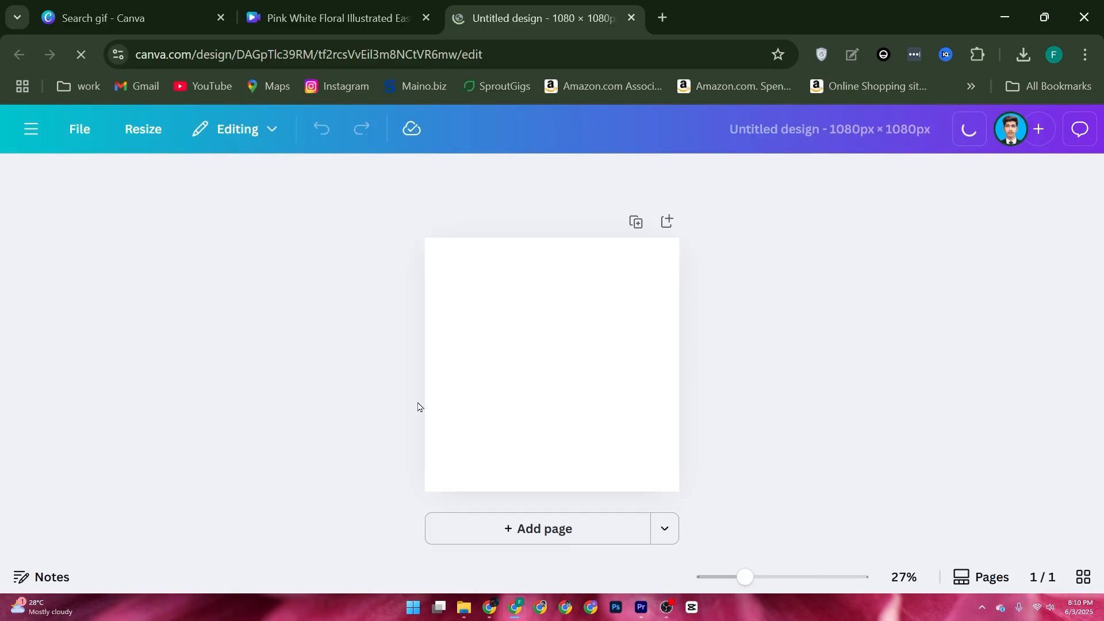
Set the blank page's background to the purple from the Brand Kit palette.
{"action": "left_click", "coordinate": [566, 347]}
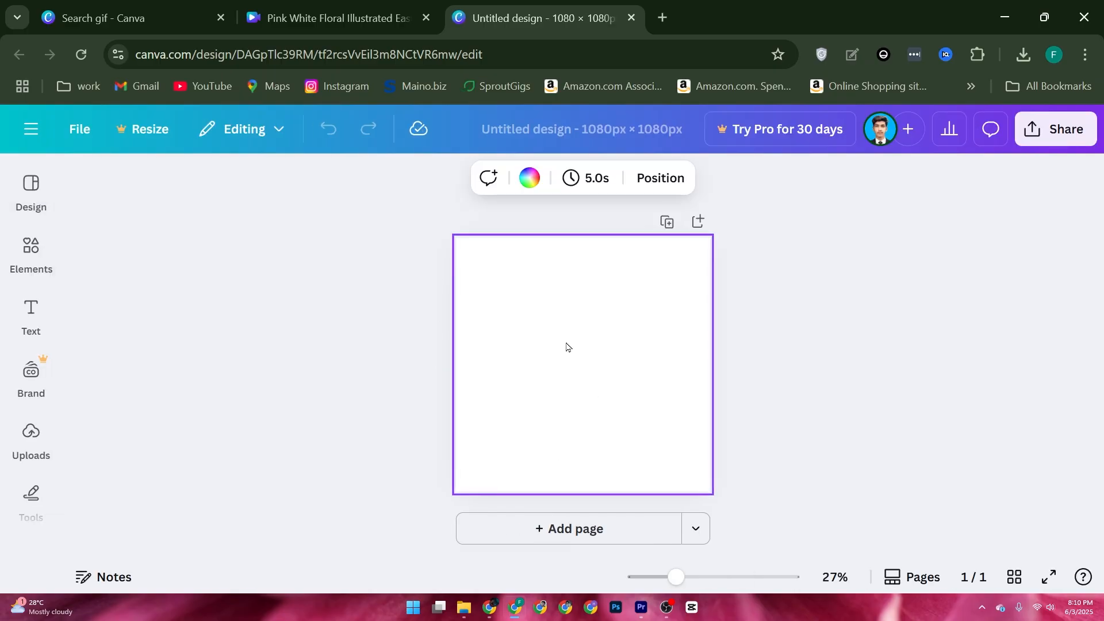
{"action": "left_click", "coordinate": [529, 178]}
{"action": "left_click", "coordinate": [204, 427]}
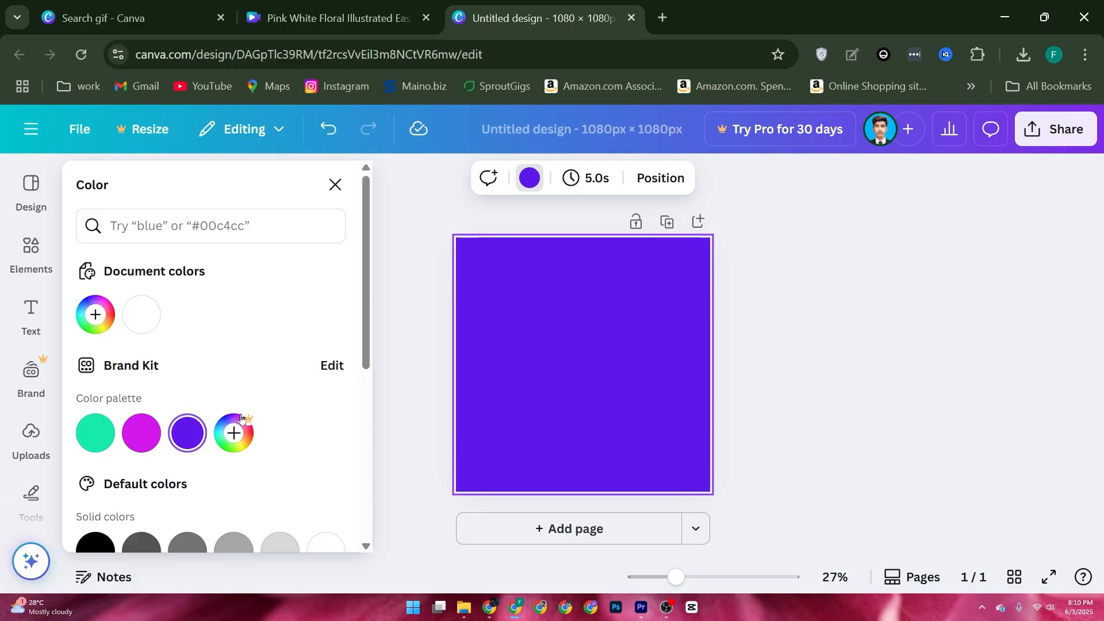
{"action": "left_click", "coordinate": [409, 375]}
Add a text box reading "here it is" to the purple page and select all its text.
{"action": "left_click", "coordinate": [25, 311]}
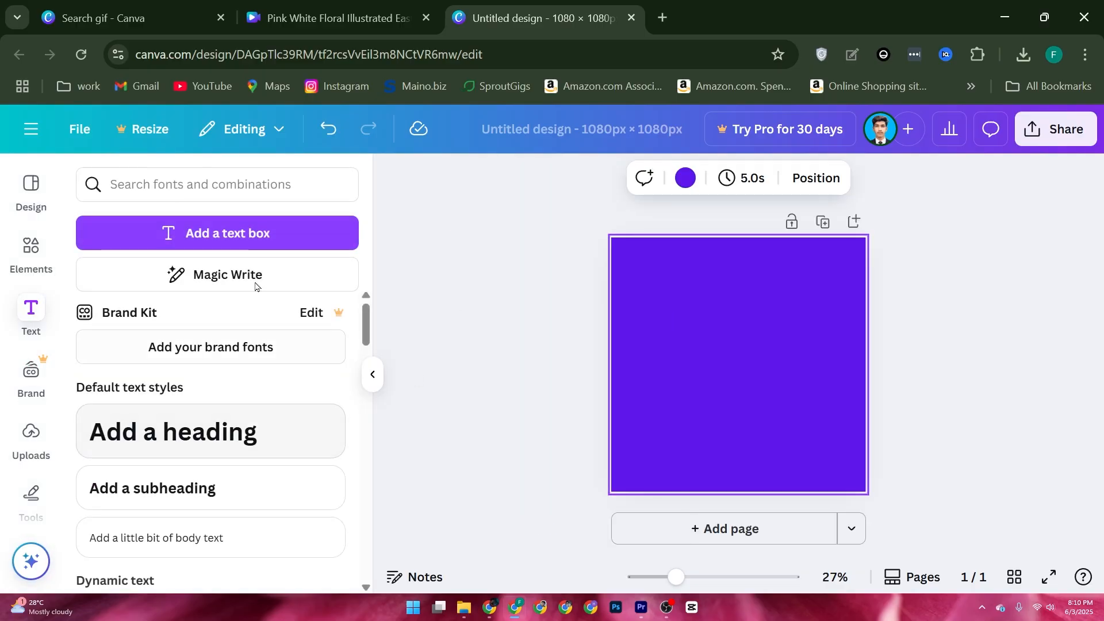
{"action": "left_click", "coordinate": [227, 232]}
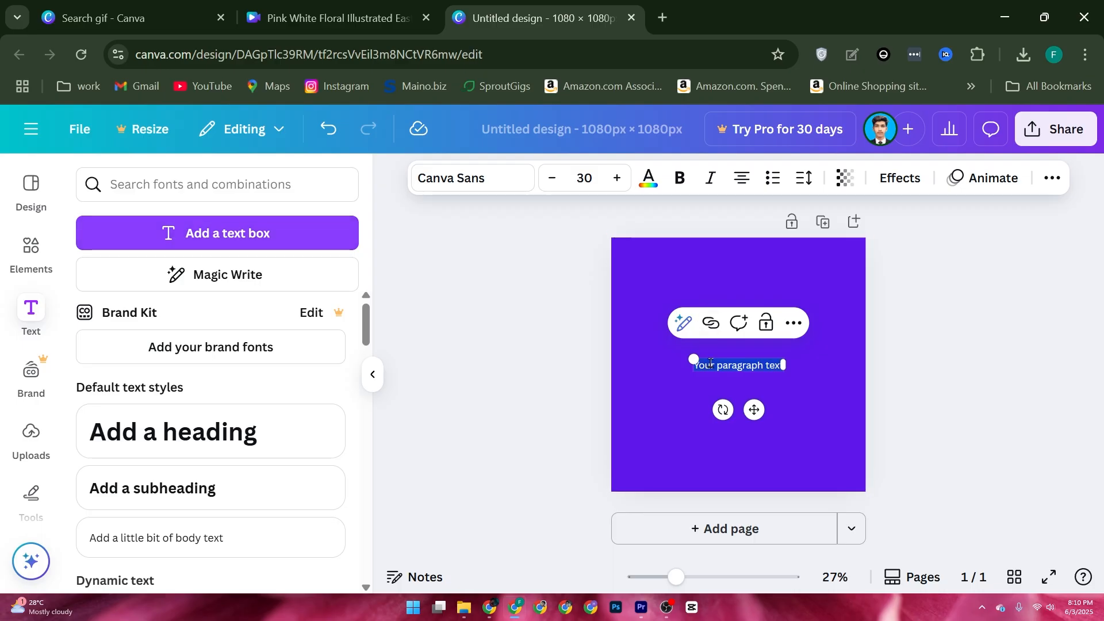
{"action": "type", "text": "here"}
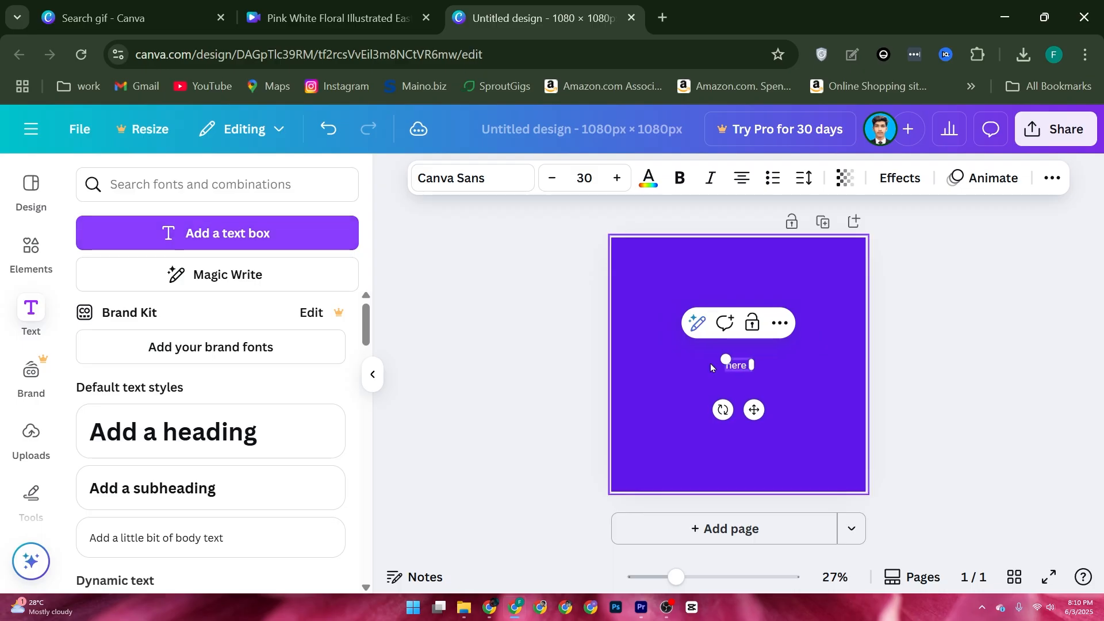
{"action": "type", "text": " it is"}
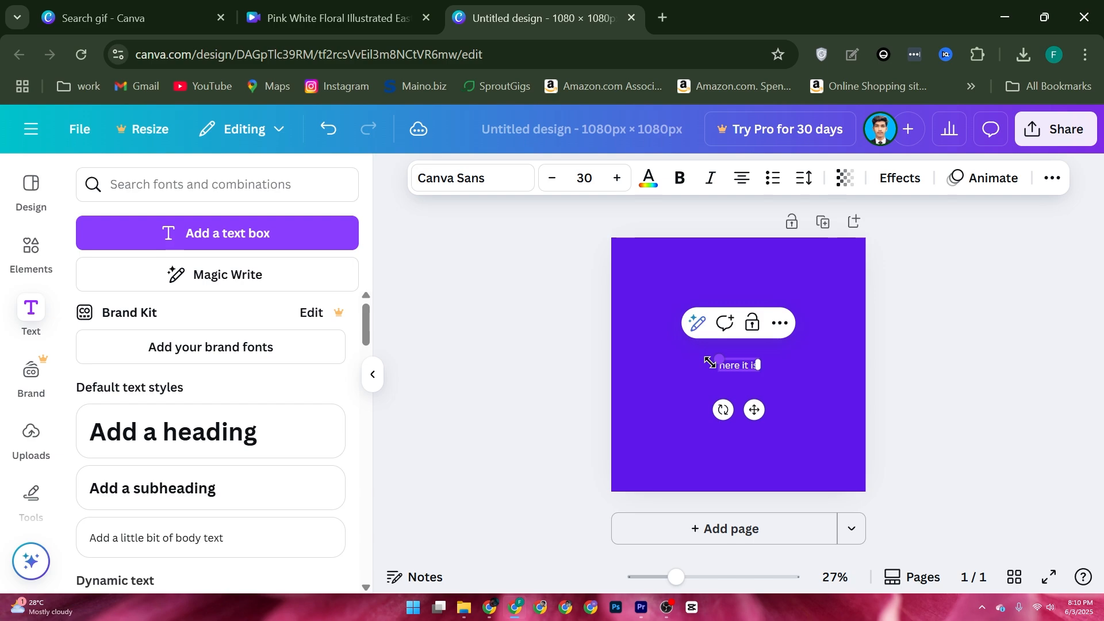
{"action": "key", "text": "ctrl+a"}
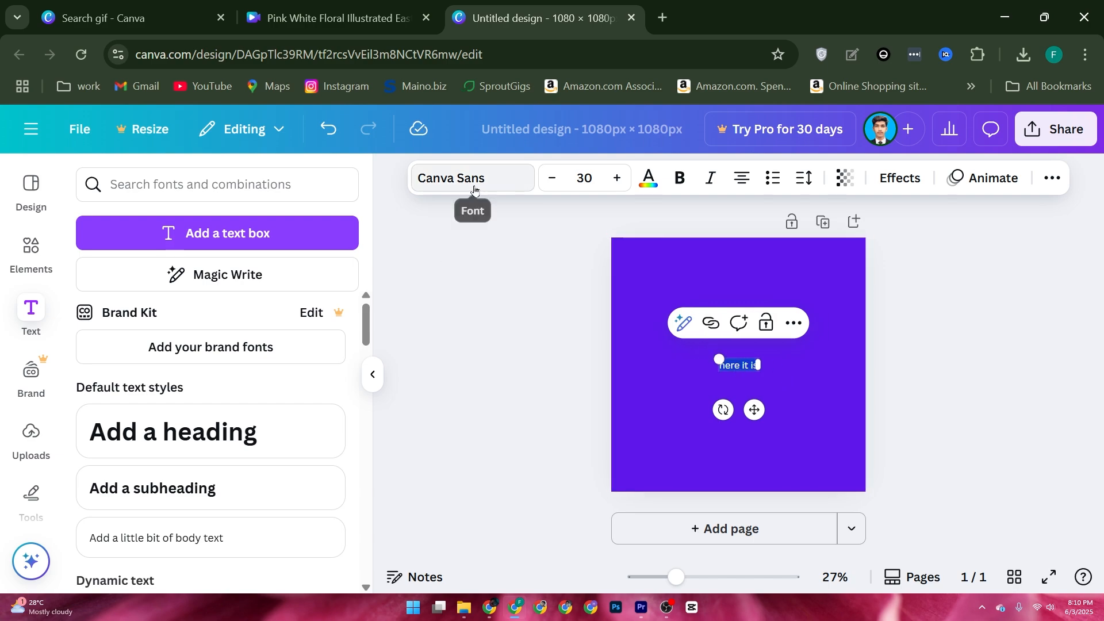
Change the font of the "here it is" text to Signature.
{"action": "left_click", "coordinate": [474, 189]}
{"action": "scroll", "coordinate": [253, 408], "scroll_direction": "down", "scroll_amount": 3}
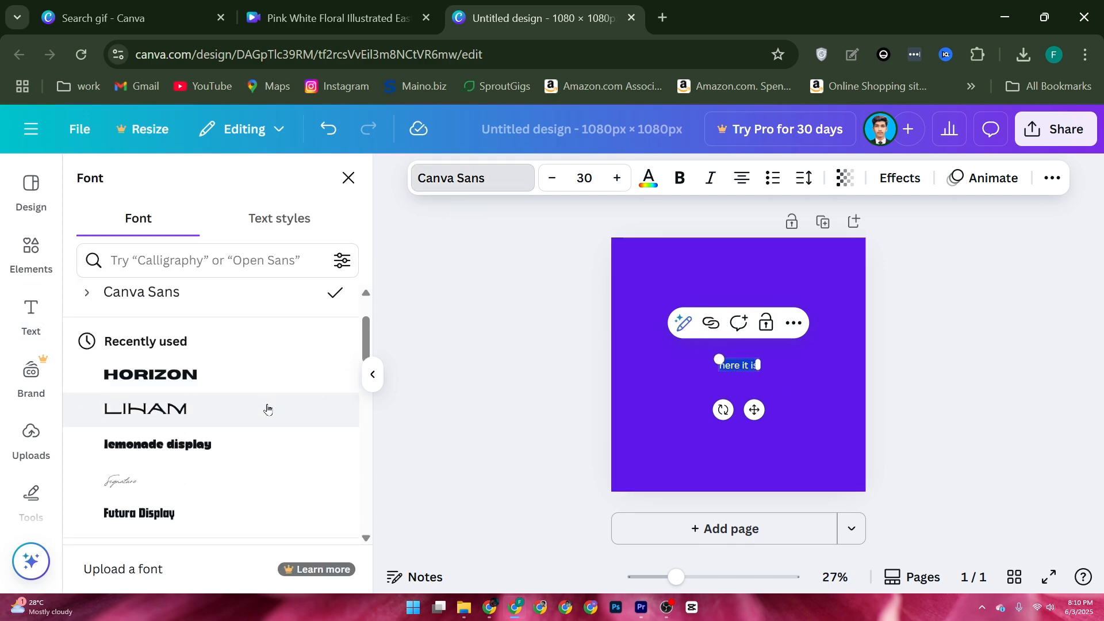
{"action": "left_click", "coordinate": [221, 405]}
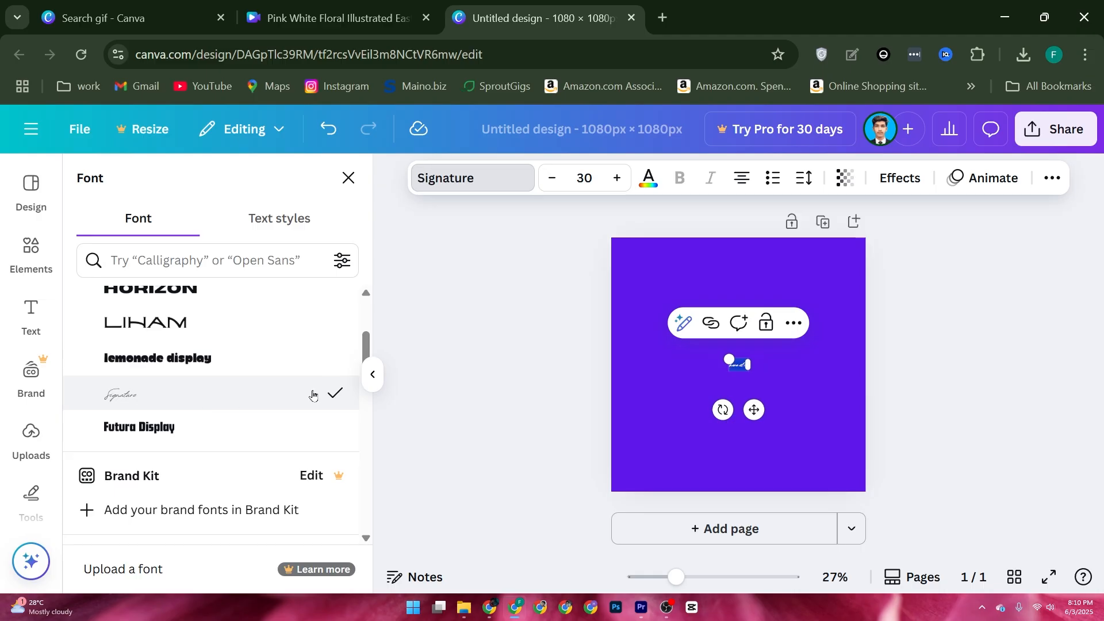
Enlarge the "here it is" text to about size 251 and narrow its box so "is" wraps onto a second line.
{"action": "left_click_drag", "start_coordinate": [728, 360], "coordinate": [611, 287]}
{"action": "left_click", "coordinate": [699, 332]}
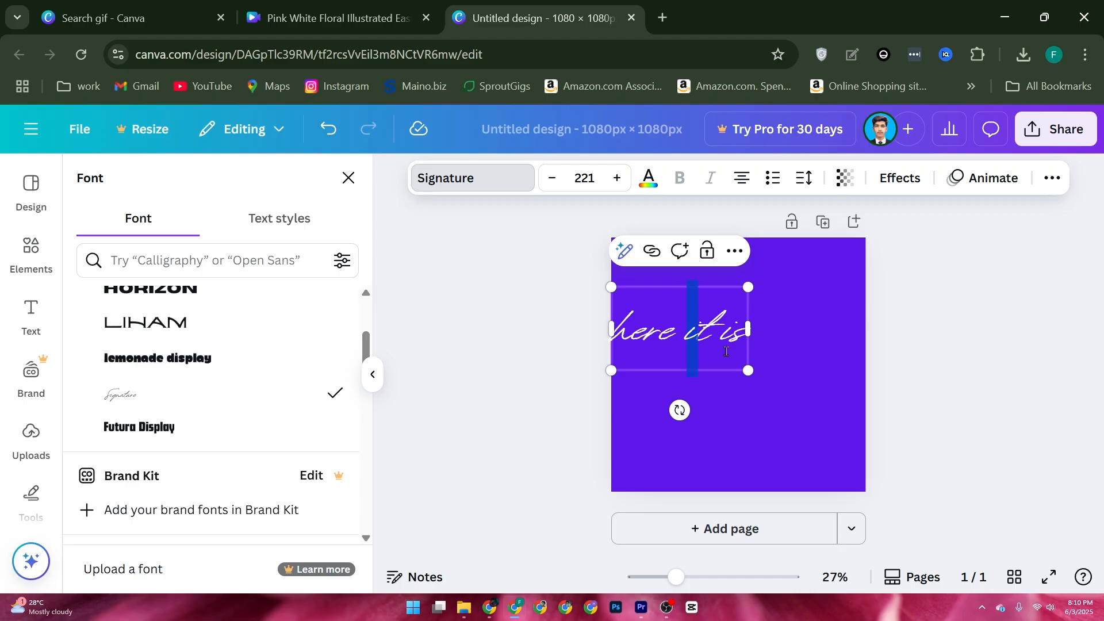
{"action": "left_click_drag", "start_coordinate": [747, 330], "coordinate": [719, 337]}
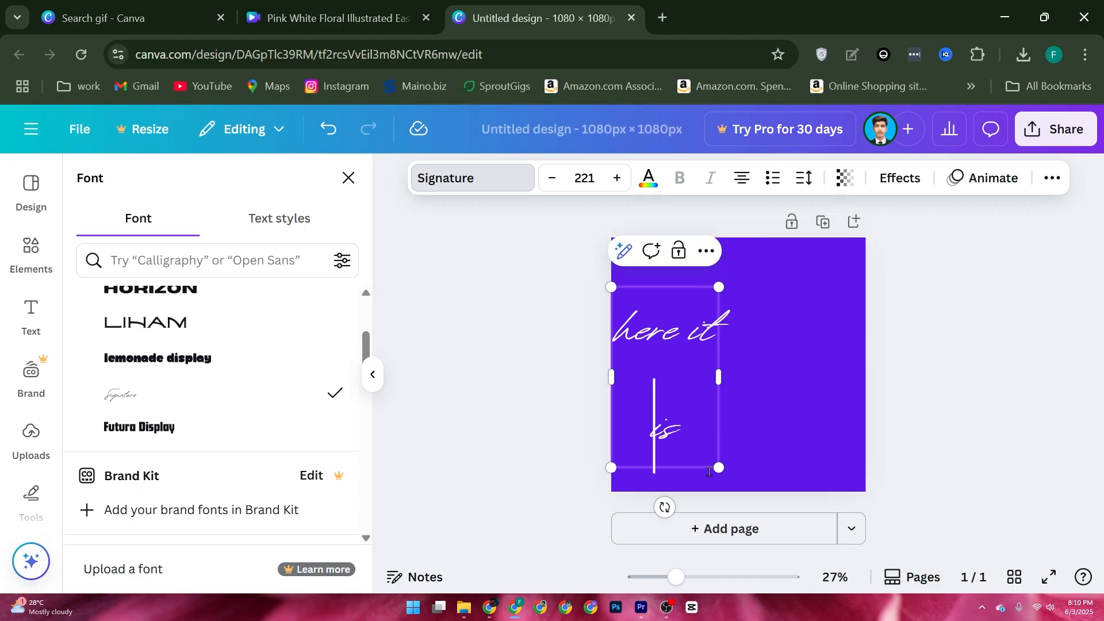
{"action": "left_click_drag", "start_coordinate": [719, 472], "coordinate": [779, 462]}
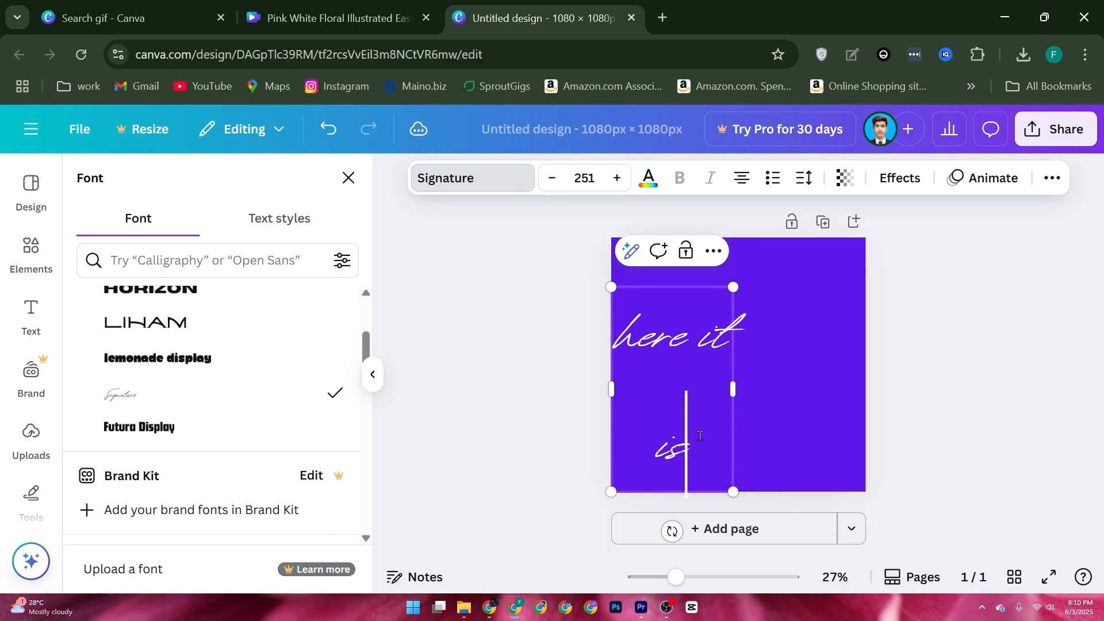
{"action": "left_click", "coordinate": [770, 314]}
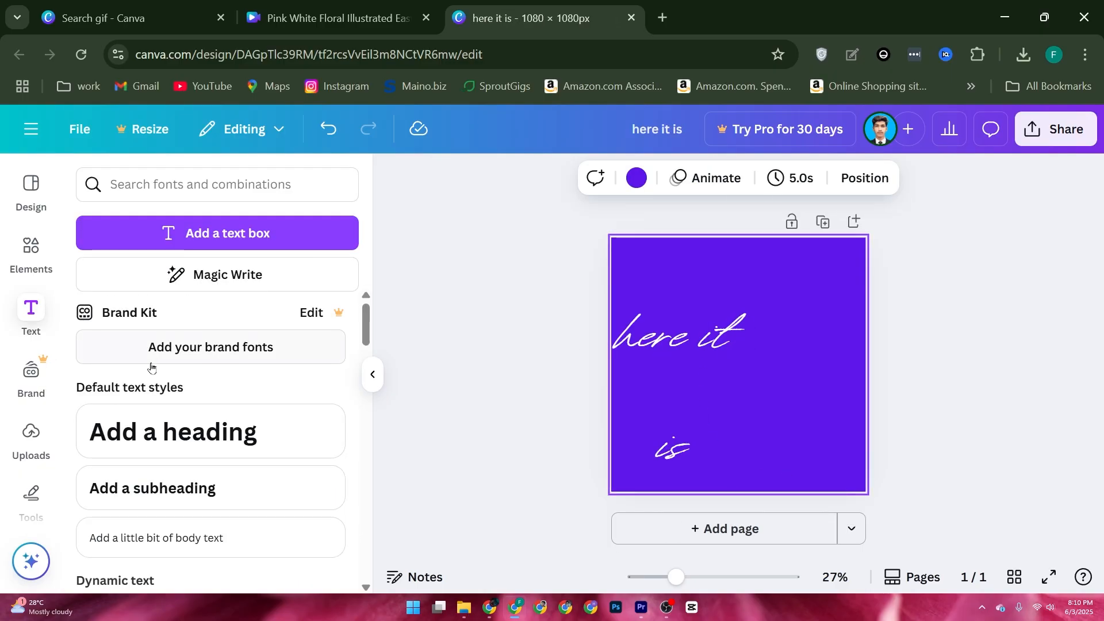
Search the elements library for "gif" and show all the matching graphics.
{"action": "left_click", "coordinate": [30, 260]}
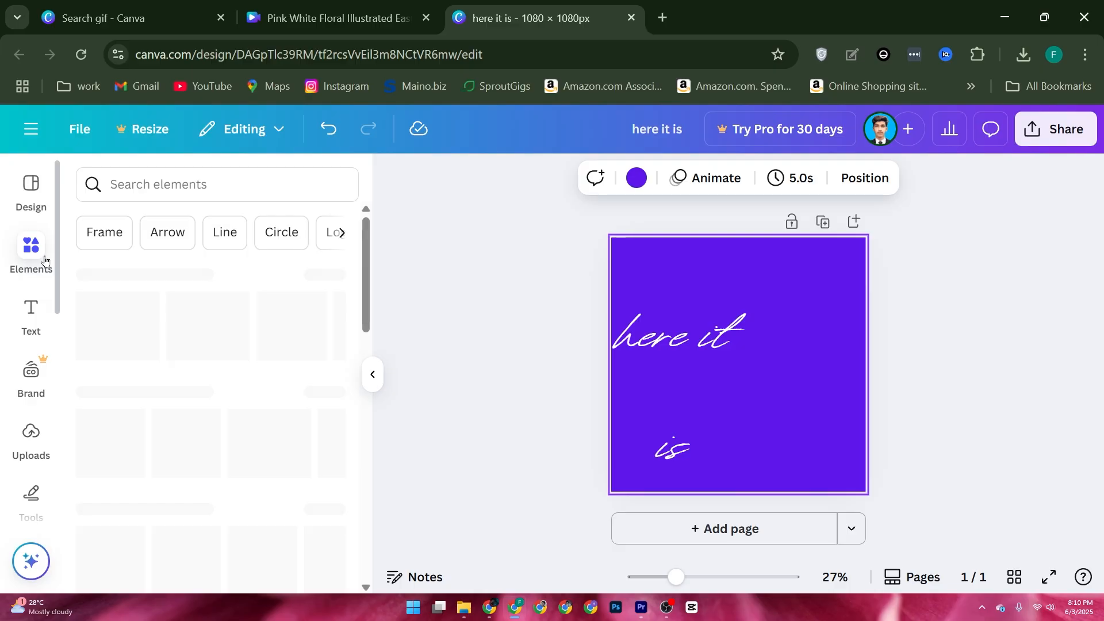
{"action": "left_click", "coordinate": [167, 189]}
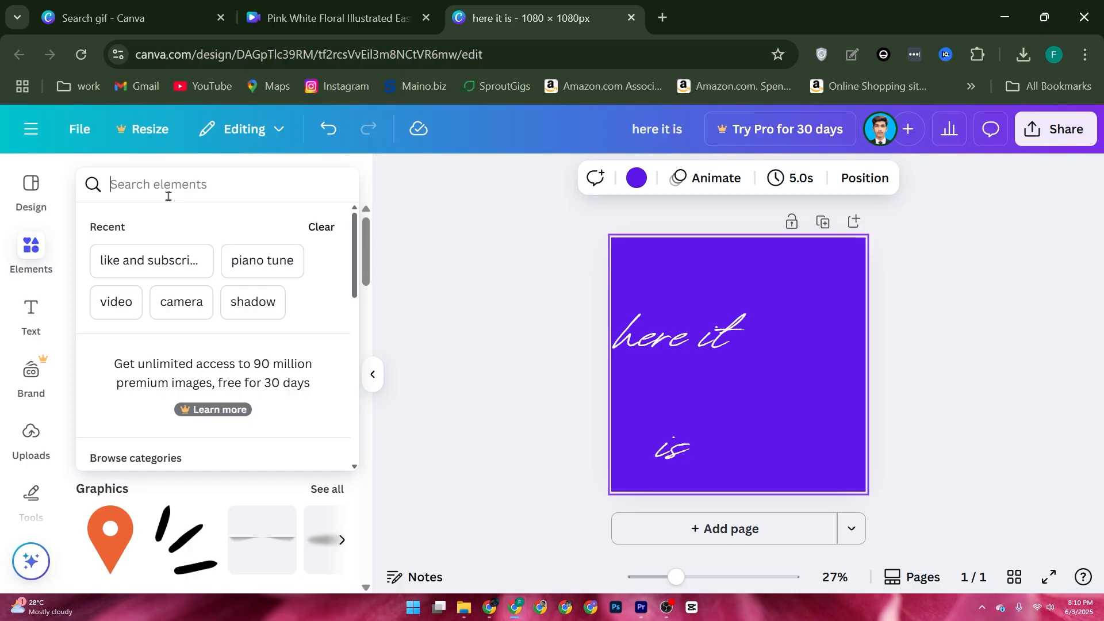
{"action": "type", "text": "gig"}
{"action": "key", "text": "BackSpace"}
{"action": "type", "text": "f"}
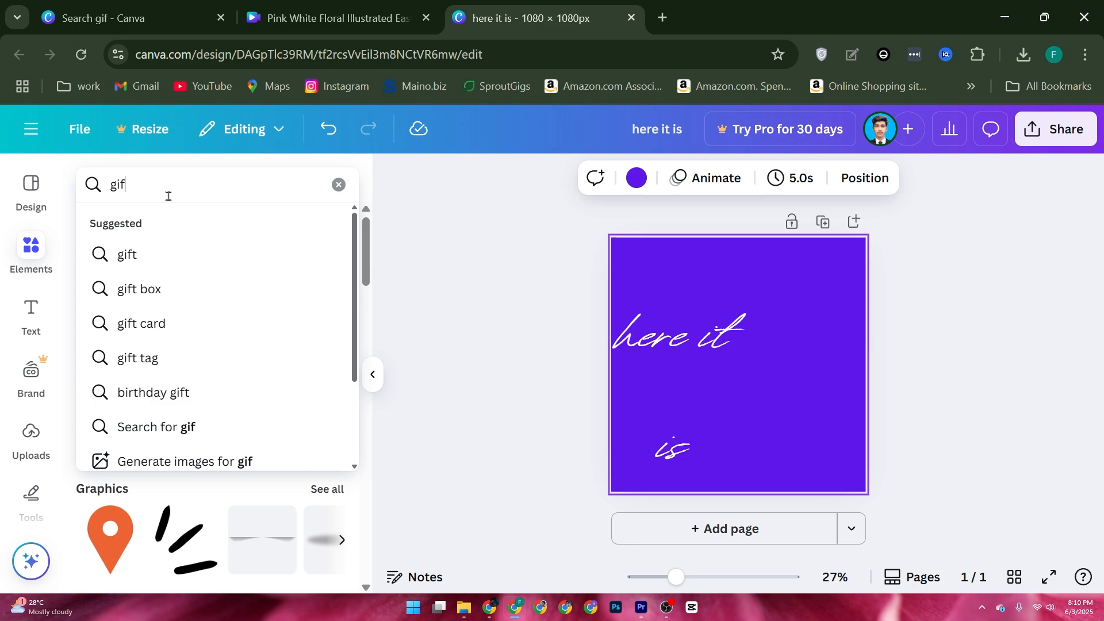
{"action": "key", "text": "Return"}
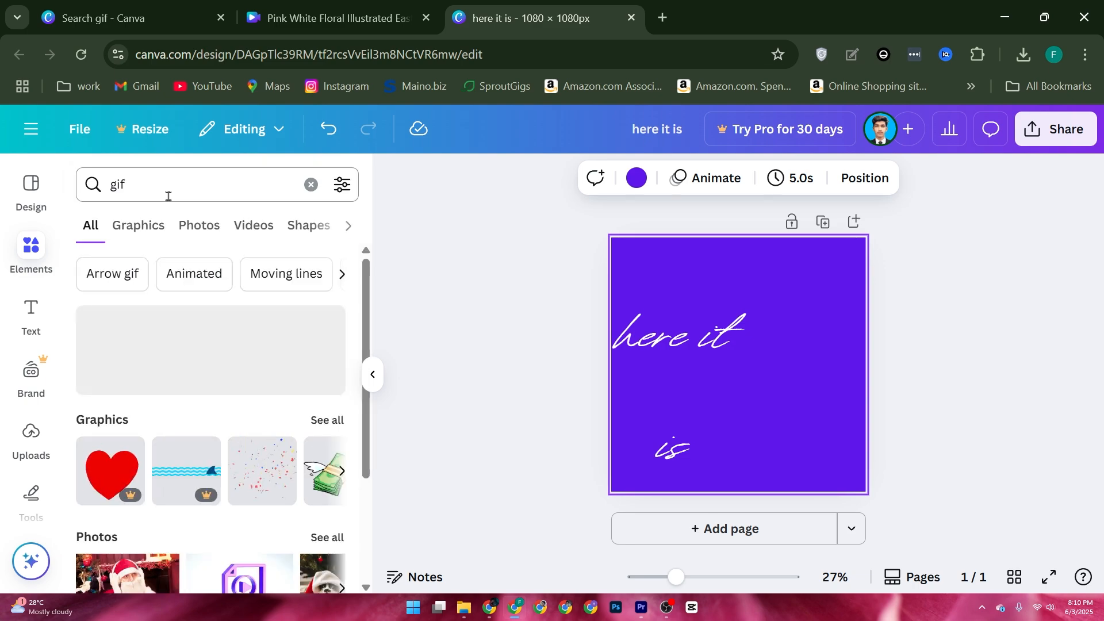
{"action": "scroll", "coordinate": [216, 370], "scroll_direction": "down", "scroll_amount": 3}
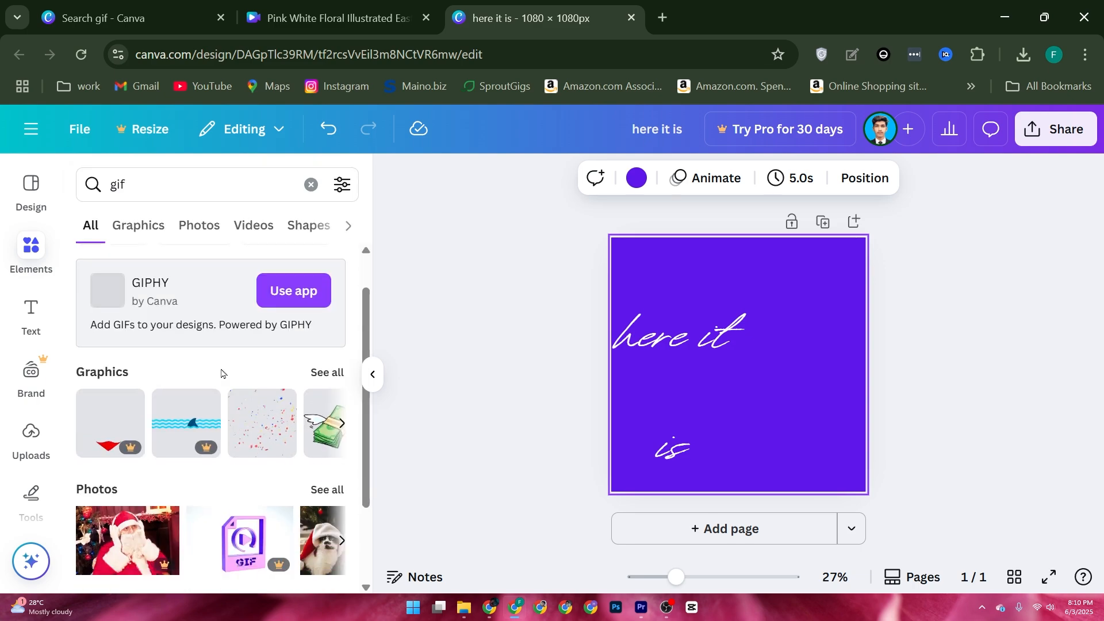
{"action": "scroll", "coordinate": [310, 322], "scroll_direction": "up", "scroll_amount": 3}
{"action": "scroll", "coordinate": [334, 403], "scroll_direction": "down", "scroll_amount": 1}
{"action": "left_click", "coordinate": [329, 338]}
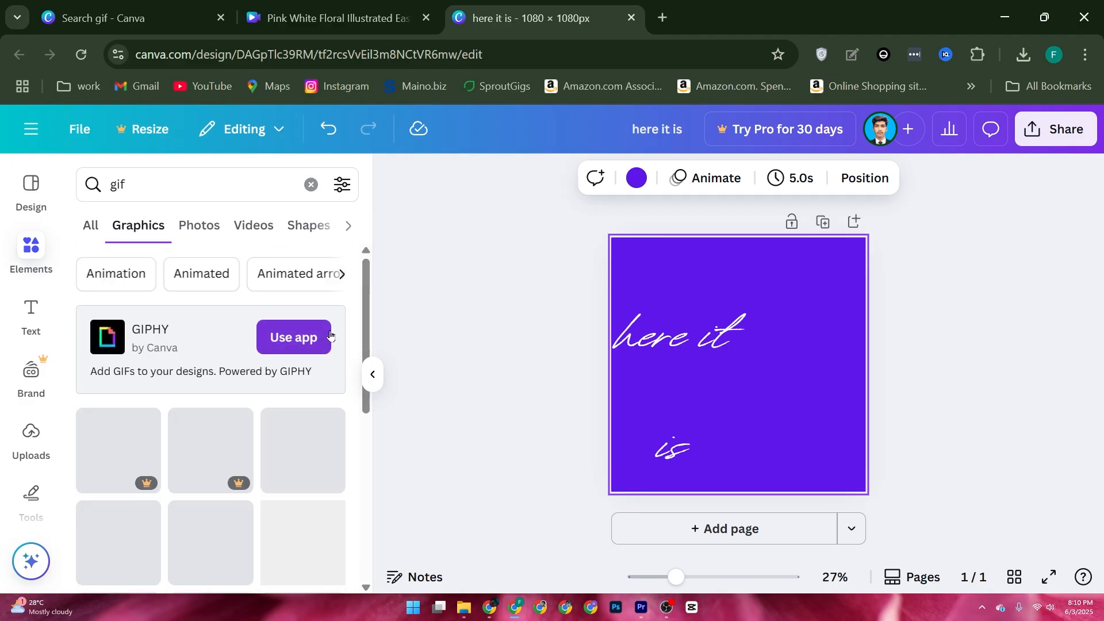
Add the yellow smiley face graphic to the page, shrink it and place it in the page's lower-right corner.
{"action": "scroll", "coordinate": [222, 374], "scroll_direction": "down", "scroll_amount": 4}
{"action": "left_click_drag", "start_coordinate": [303, 463], "coordinate": [743, 357]}
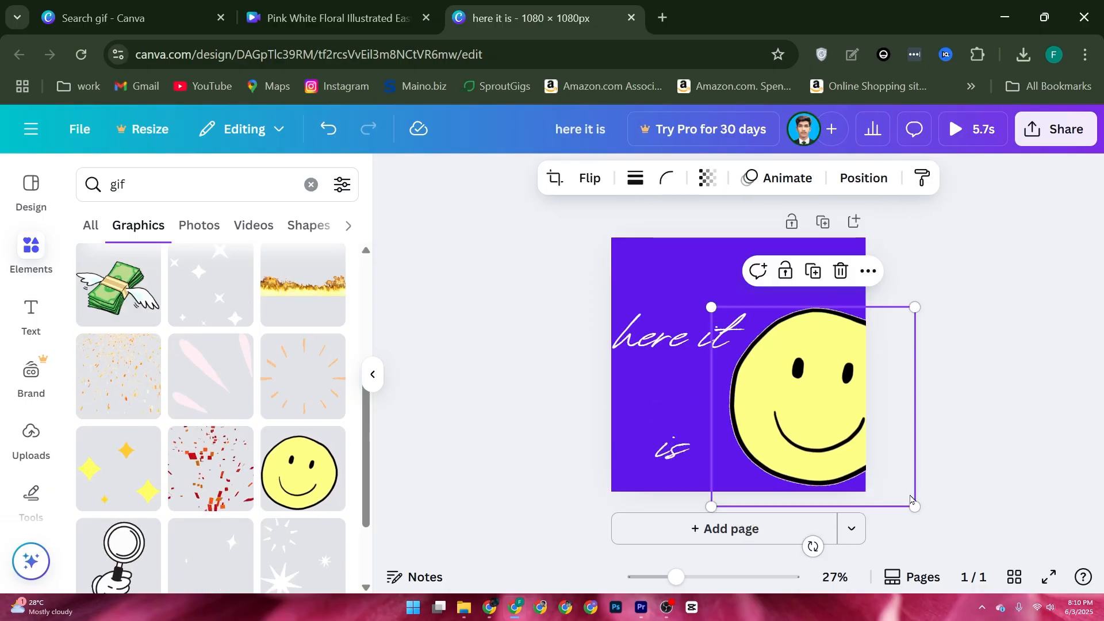
{"action": "left_click_drag", "start_coordinate": [914, 504], "coordinate": [831, 428]}
{"action": "left_click_drag", "start_coordinate": [810, 397], "coordinate": [842, 461]}
Add the animated red and orange confetti graphic and enlarge it to cover the whole purple page.
{"action": "left_click_drag", "start_coordinate": [215, 481], "coordinate": [742, 359]}
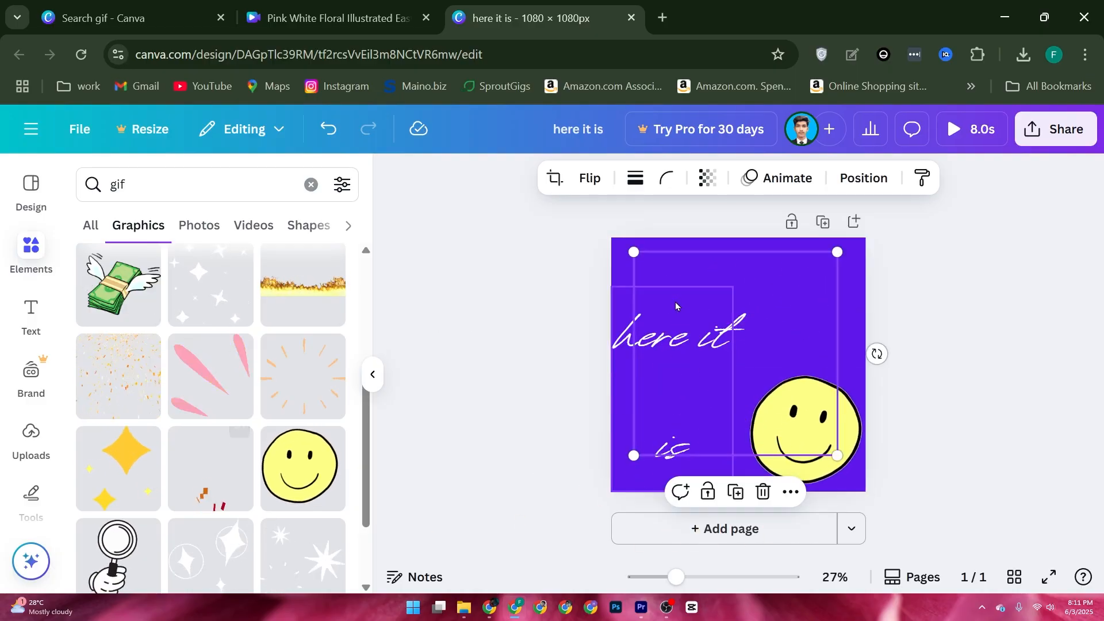
{"action": "left_click_drag", "start_coordinate": [770, 345], "coordinate": [773, 380]}
{"action": "left_click_drag", "start_coordinate": [835, 278], "coordinate": [875, 243]}
{"action": "left_click_drag", "start_coordinate": [636, 247], "coordinate": [598, 248]}
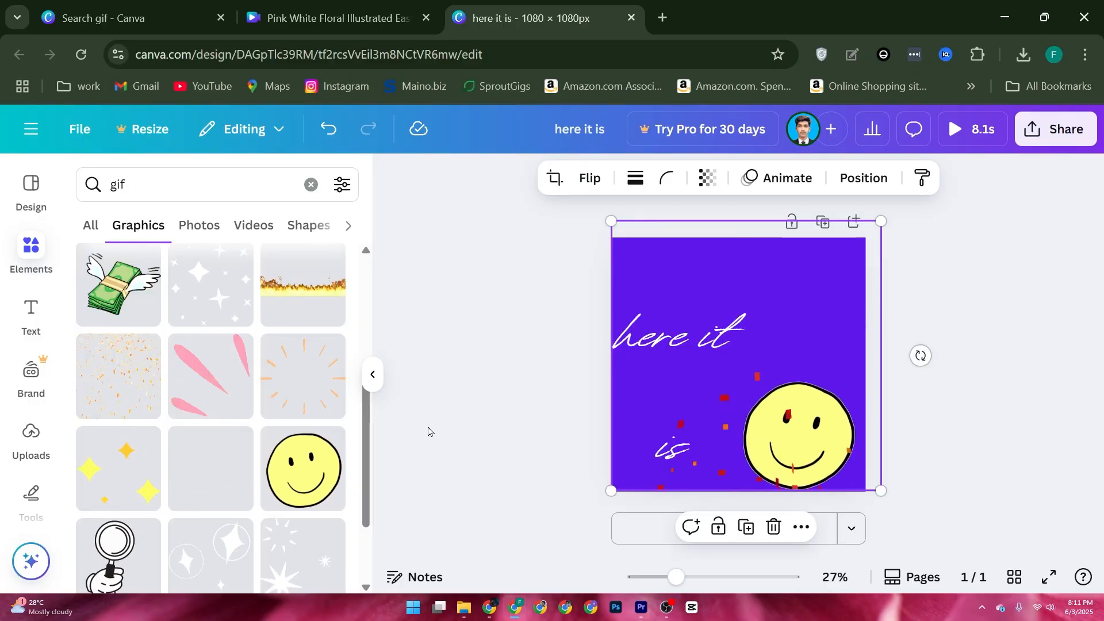
{"action": "left_click", "coordinate": [411, 356]}
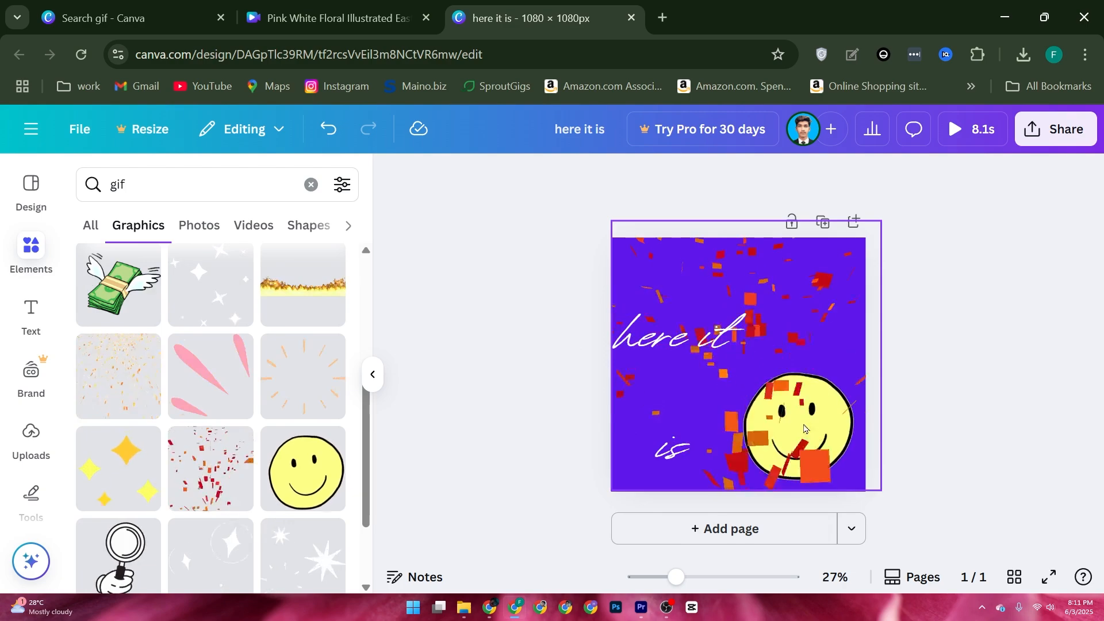
Open the sharing and download options for the finished "here it is" design.
{"action": "left_click", "coordinate": [1036, 135]}
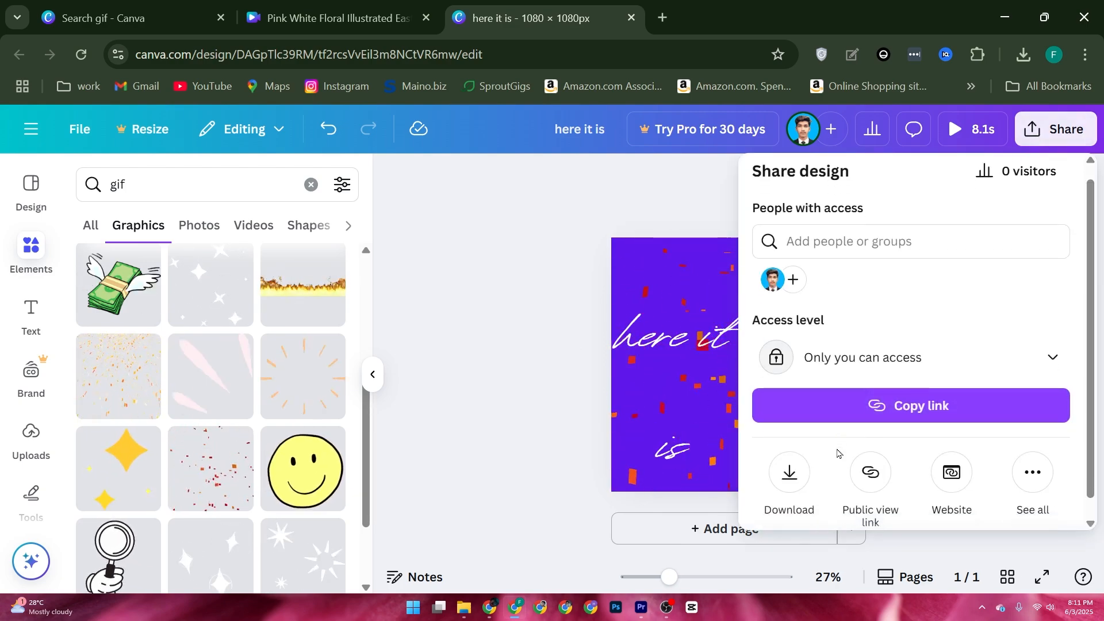